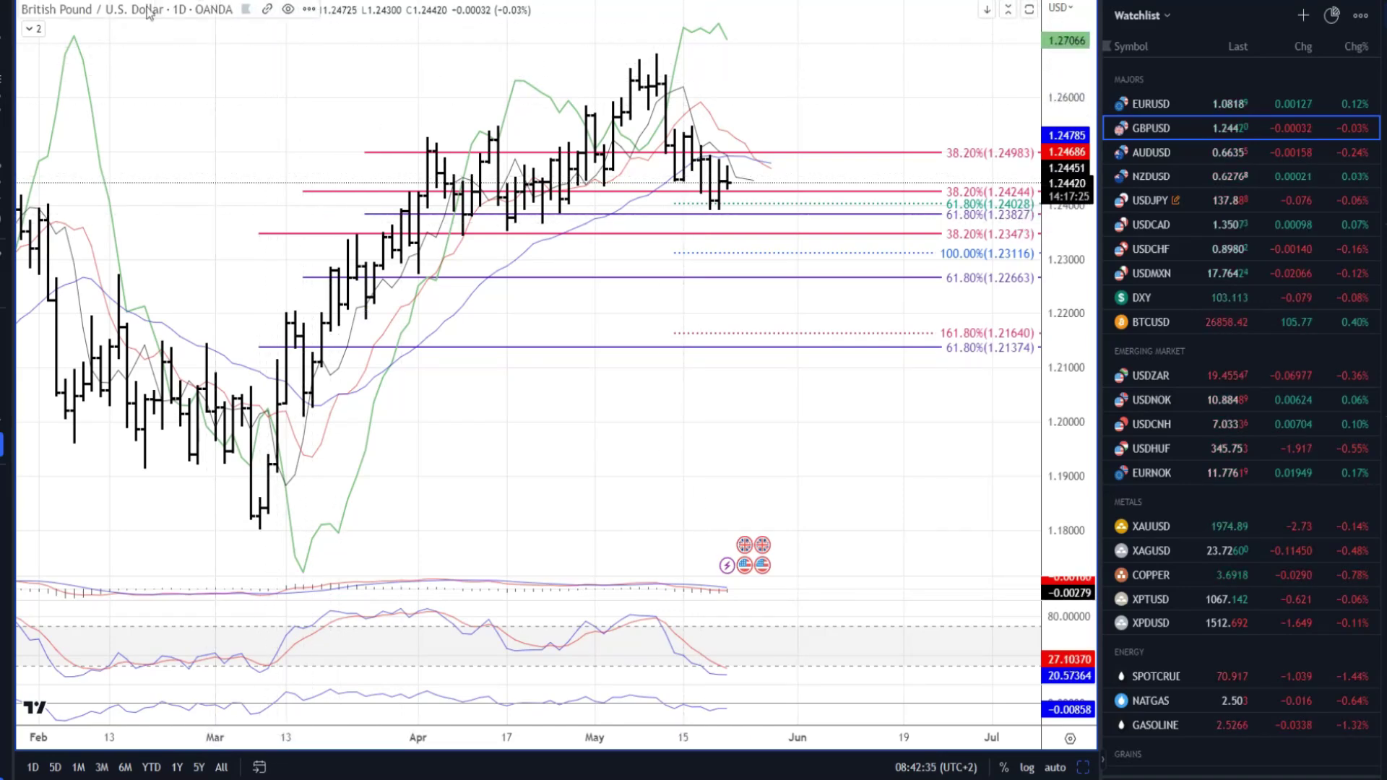
Stretch the price scale and pan the GBPUSD daily chart to bring the latest bars into view
left_click_drag(1066, 238, 1067, 202)
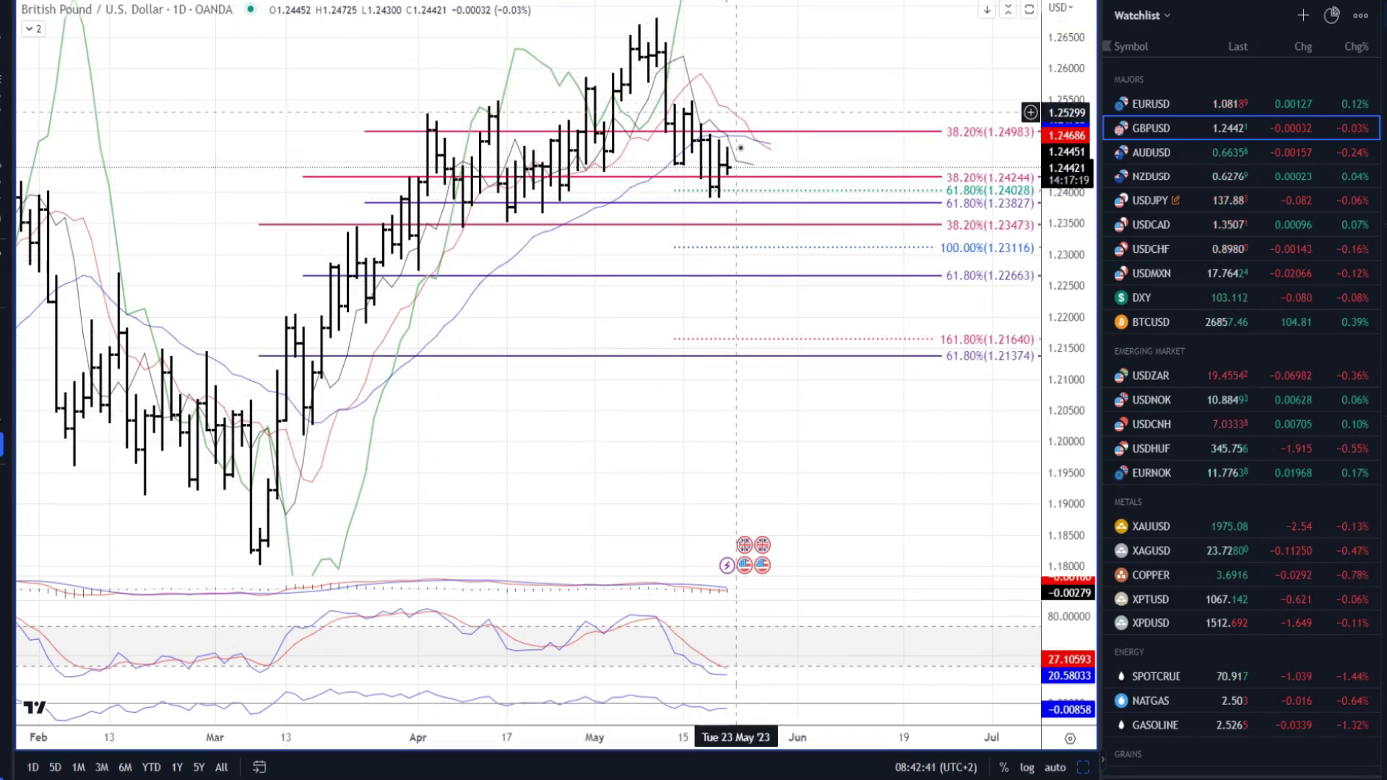
scroll(755, 141, "up", 1)
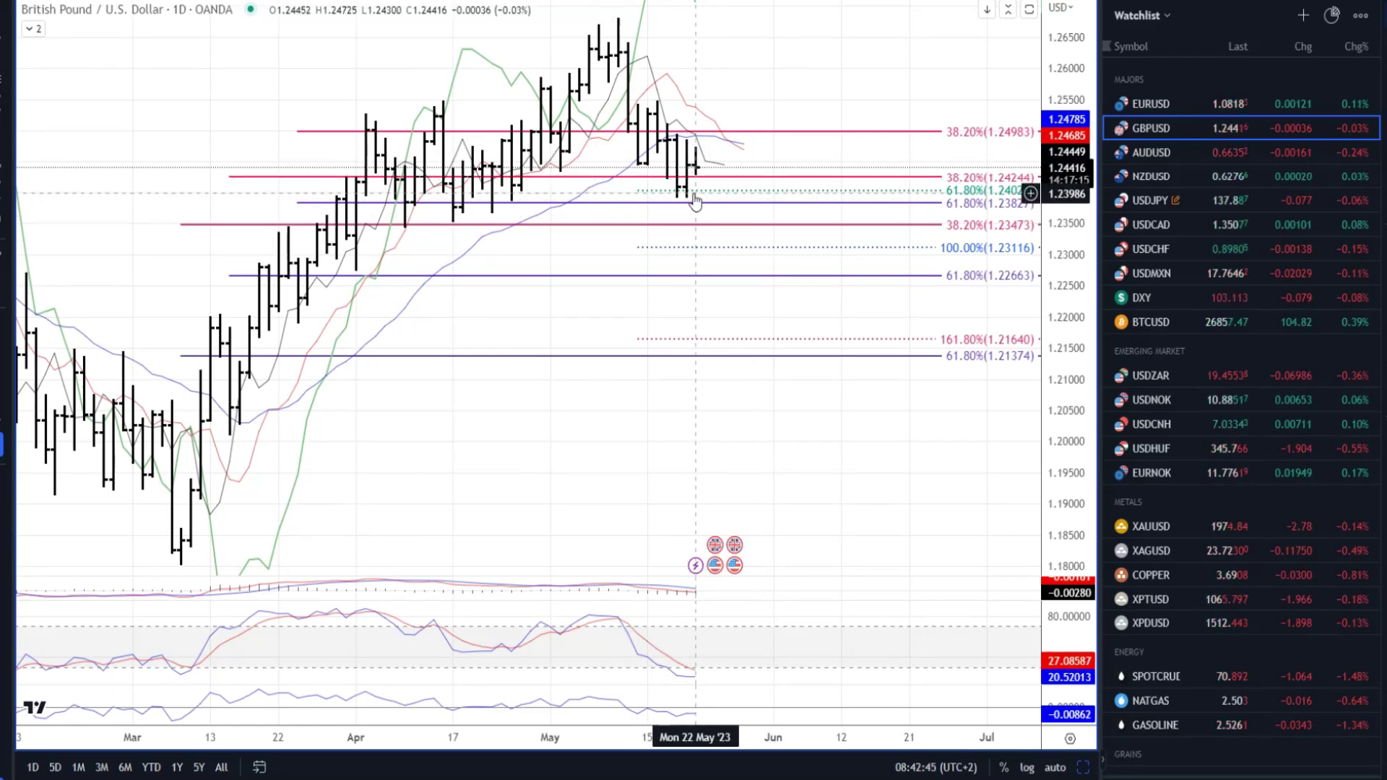
left_click_drag(752, 80, 798, 140)
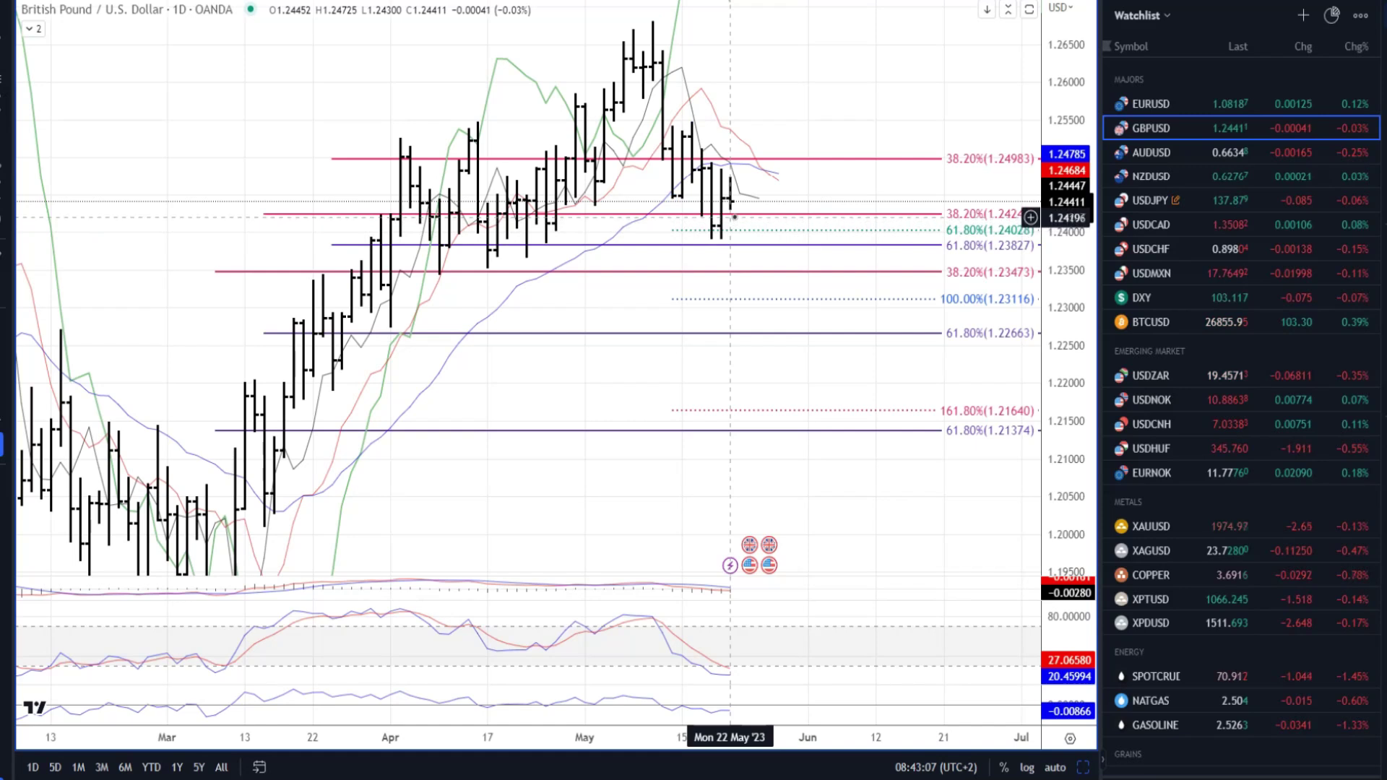
left_click(487, 239)
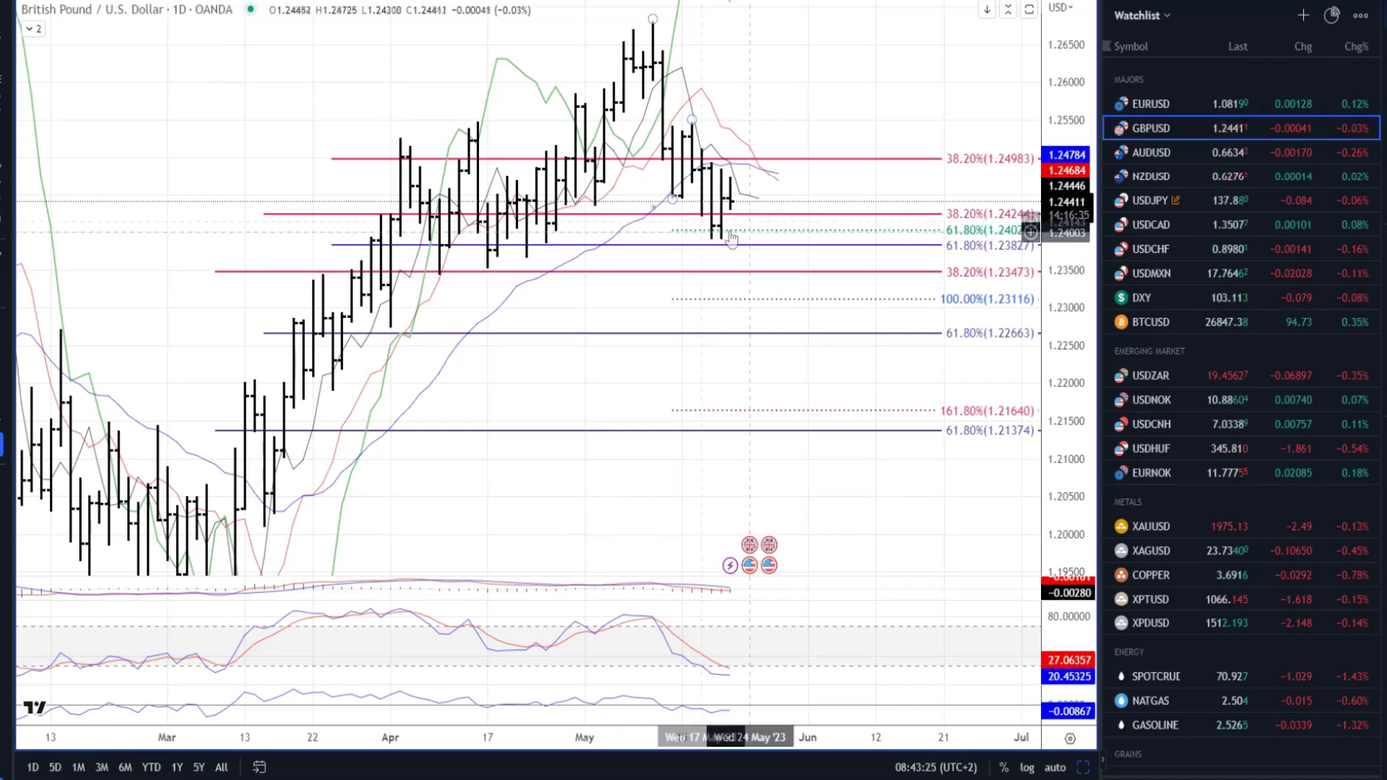
left_click_drag(705, 231, 653, 303)
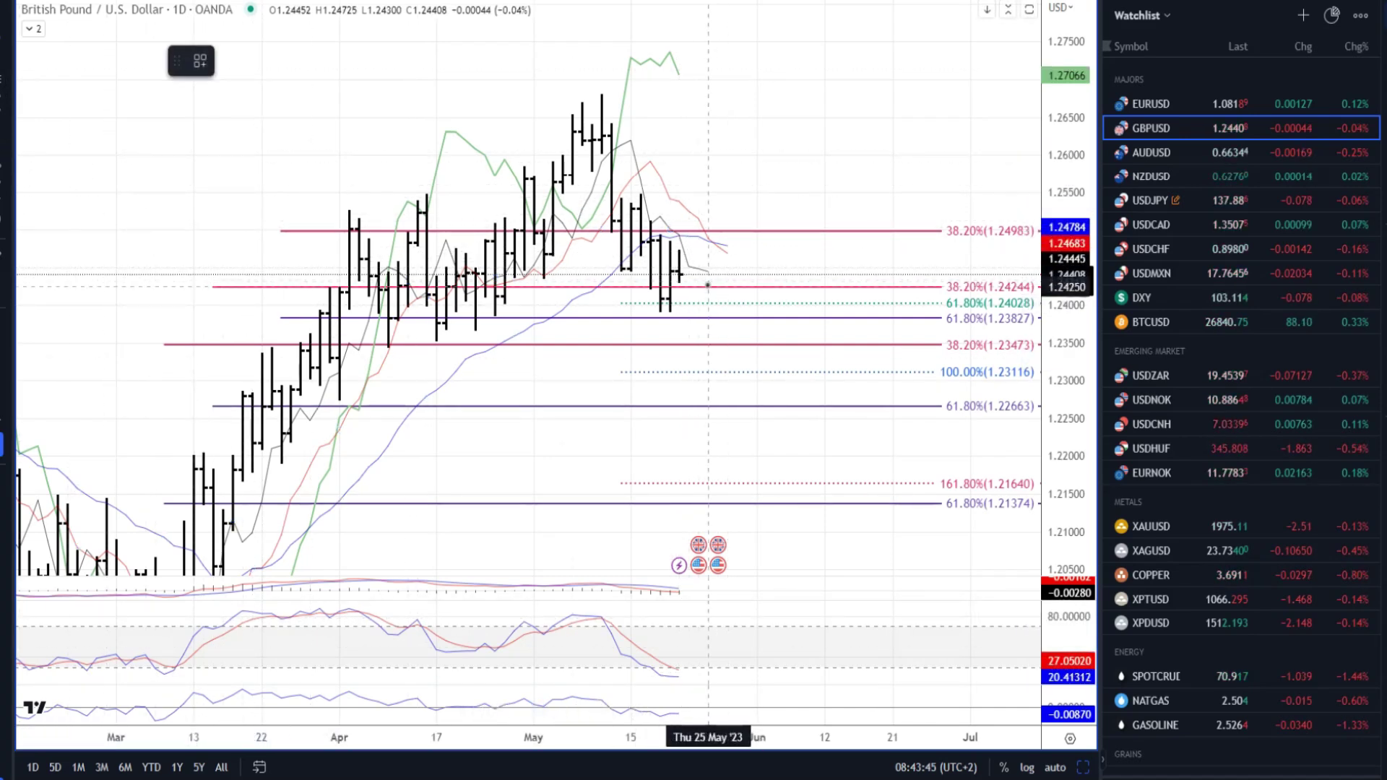
Draw a cyan trend line rising from the 22 May bar, then switch to gold XAUUSD
left_click(679, 279)
left_click(717, 202)
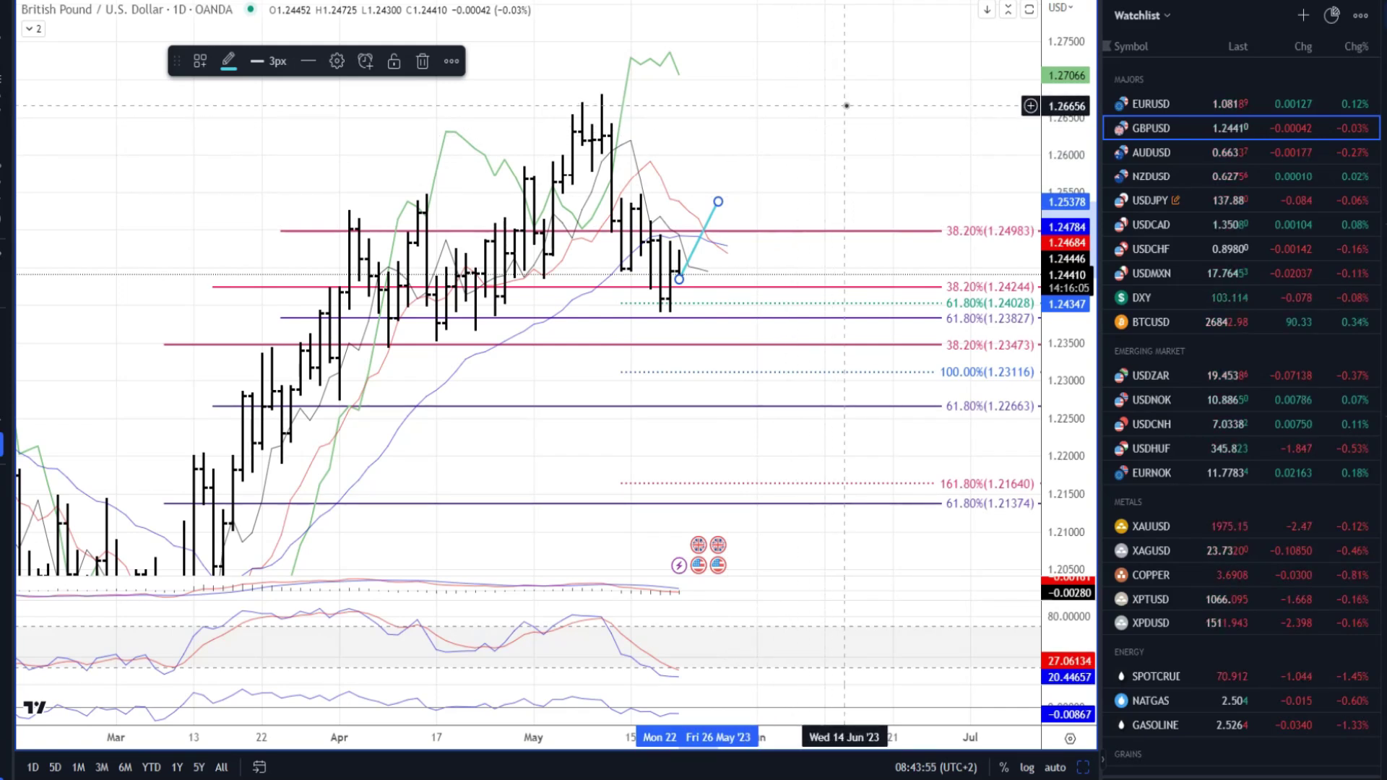
left_click(850, 106)
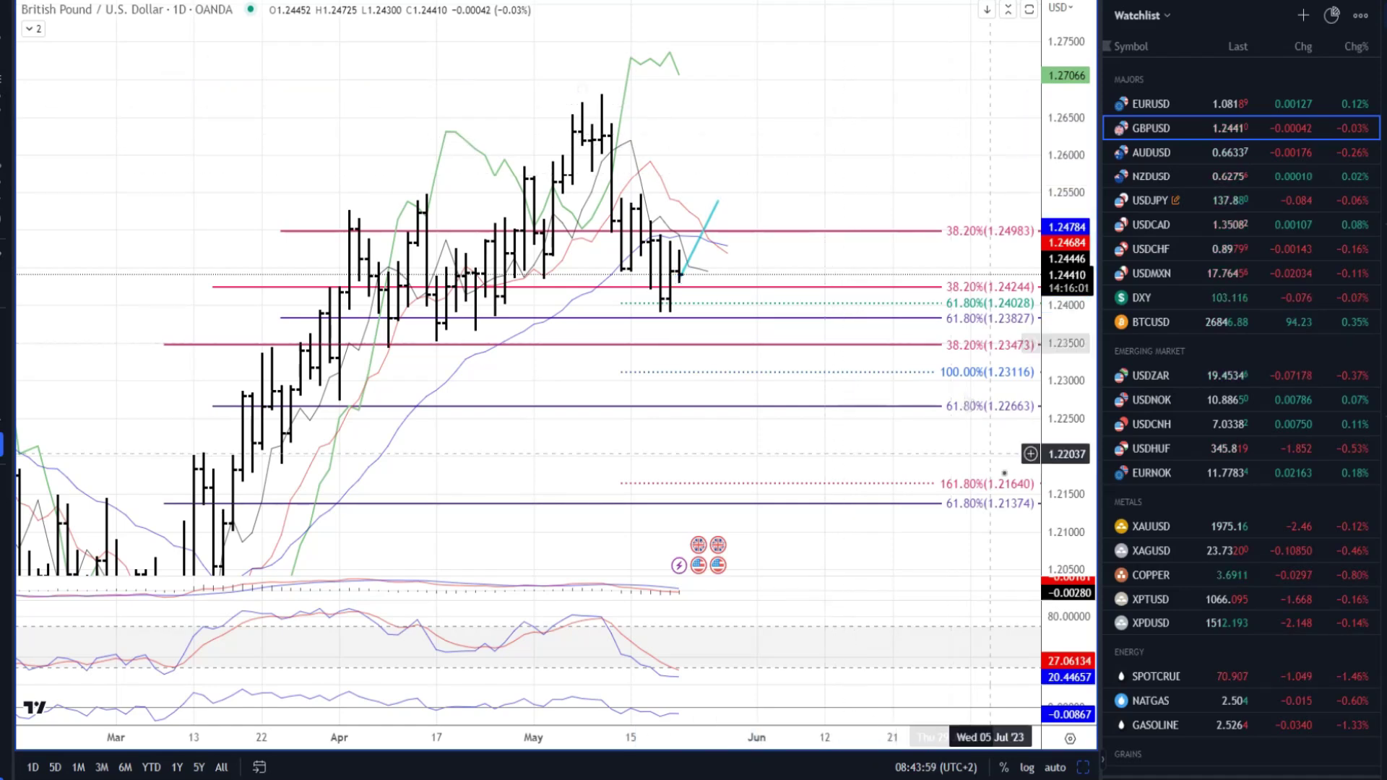
left_click(1151, 526)
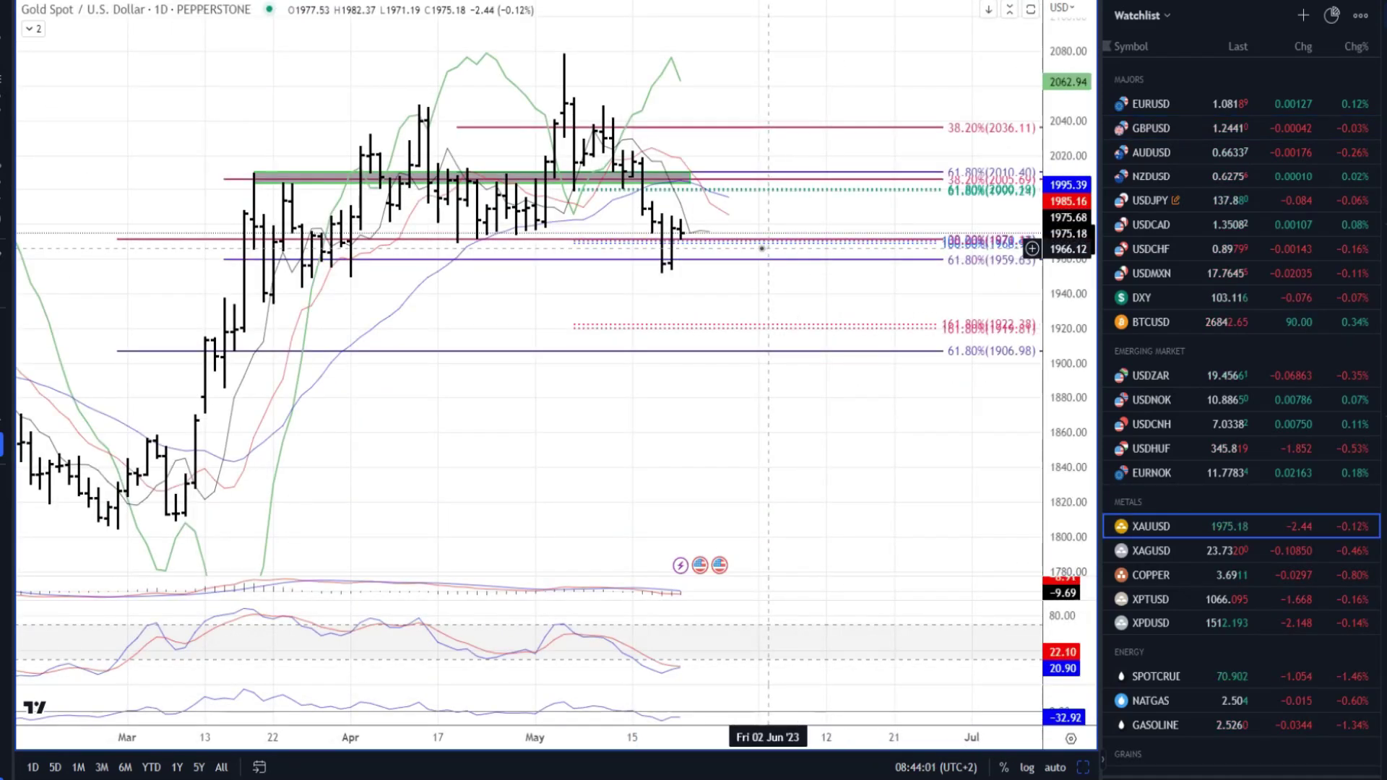
Draw a narrow gold support rectangle between 1970 and 1975, from 18 Apr to about 26 May
left_click_drag(1059, 442, 1059, 376)
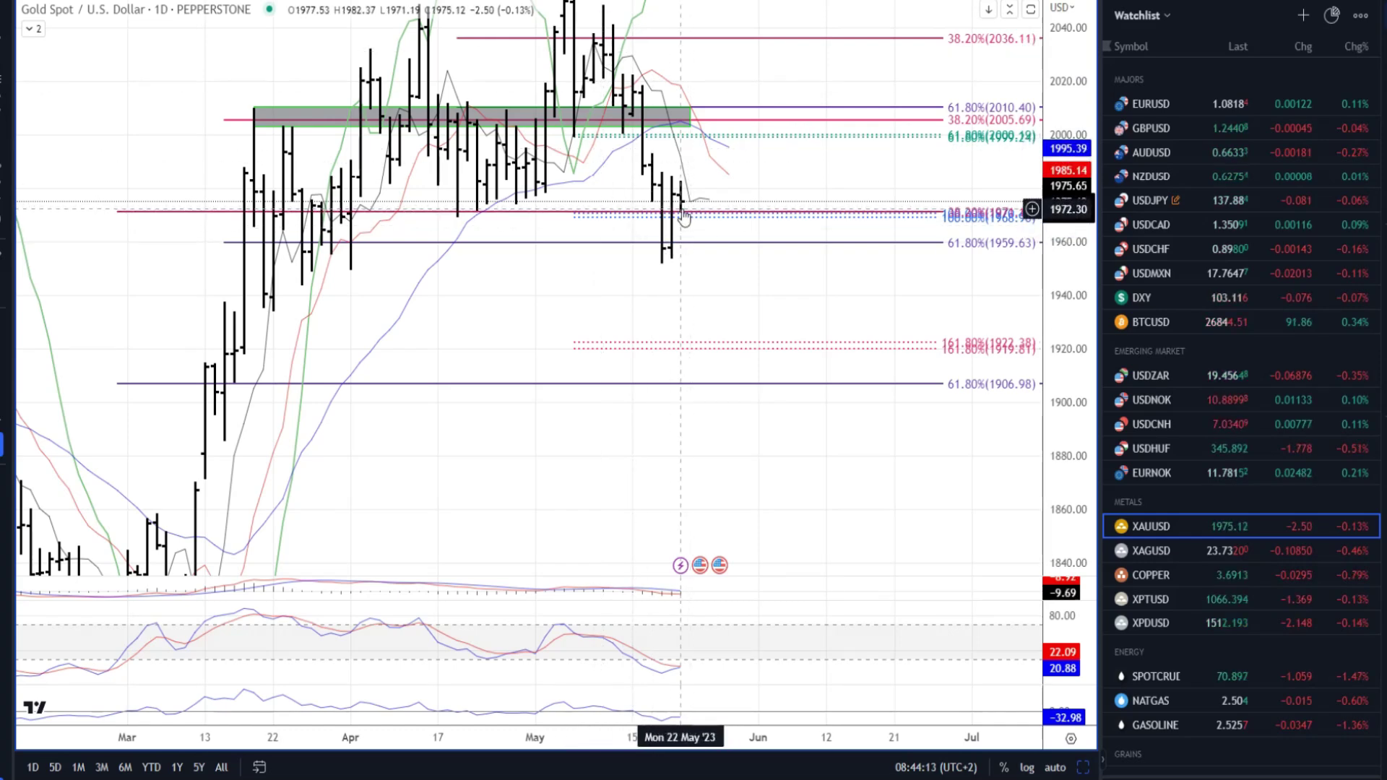
left_click_drag(636, 209, 537, 180)
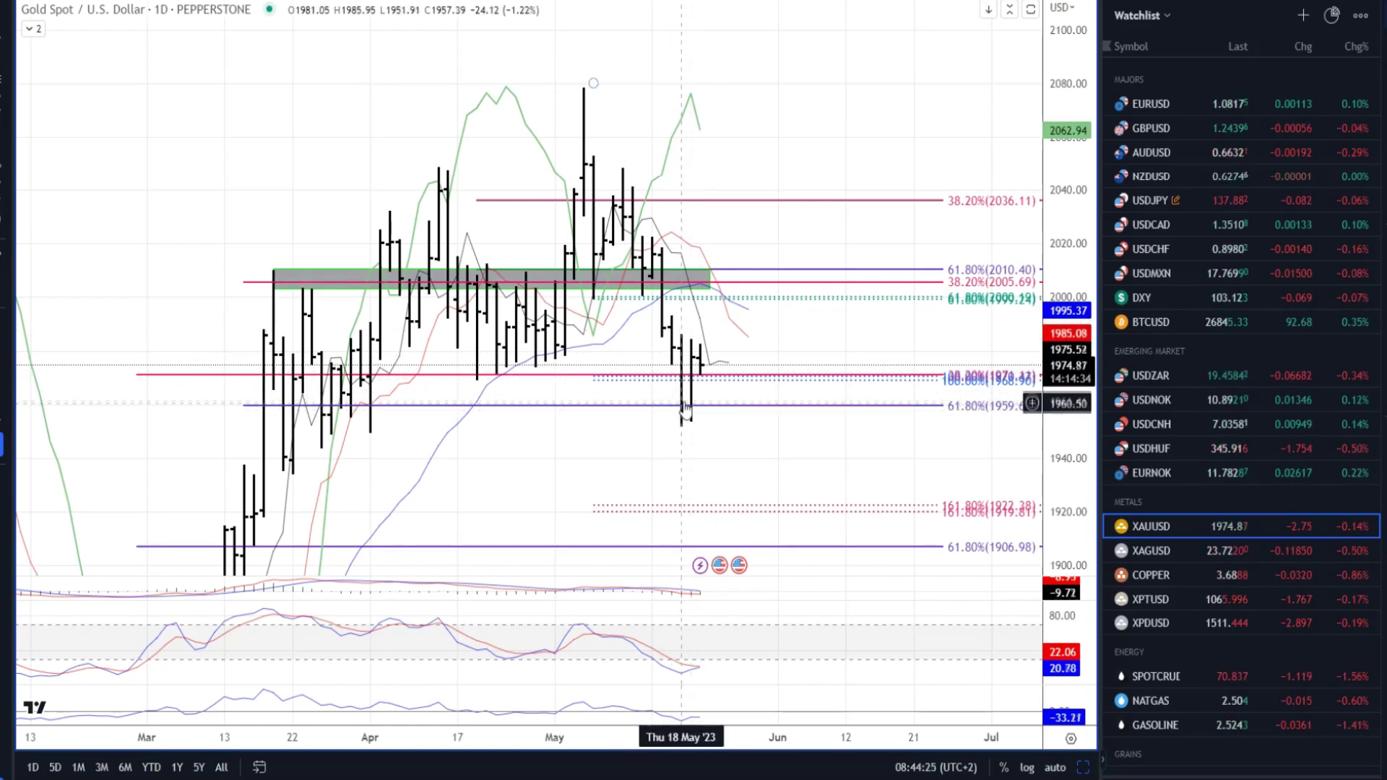
left_click_drag(679, 405, 684, 351)
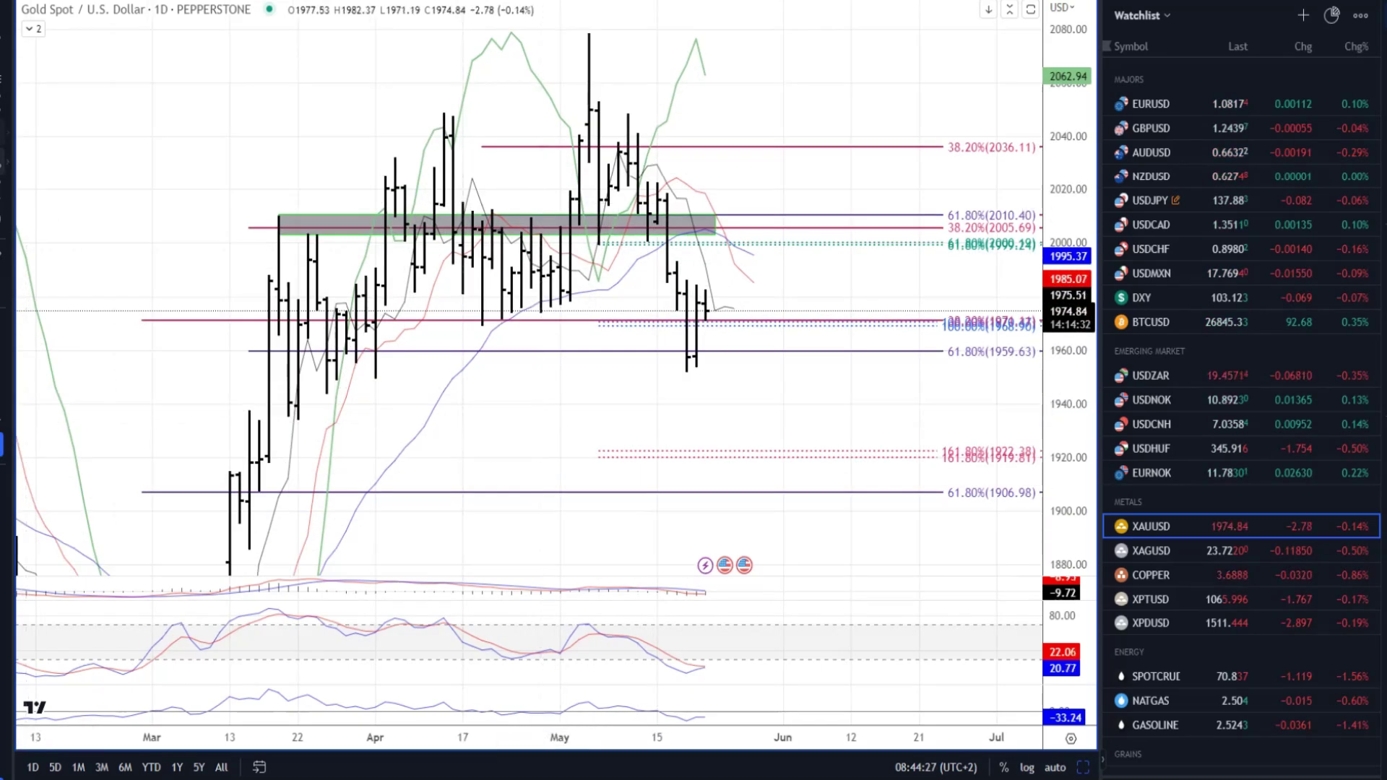
left_click_drag(482, 320, 744, 309)
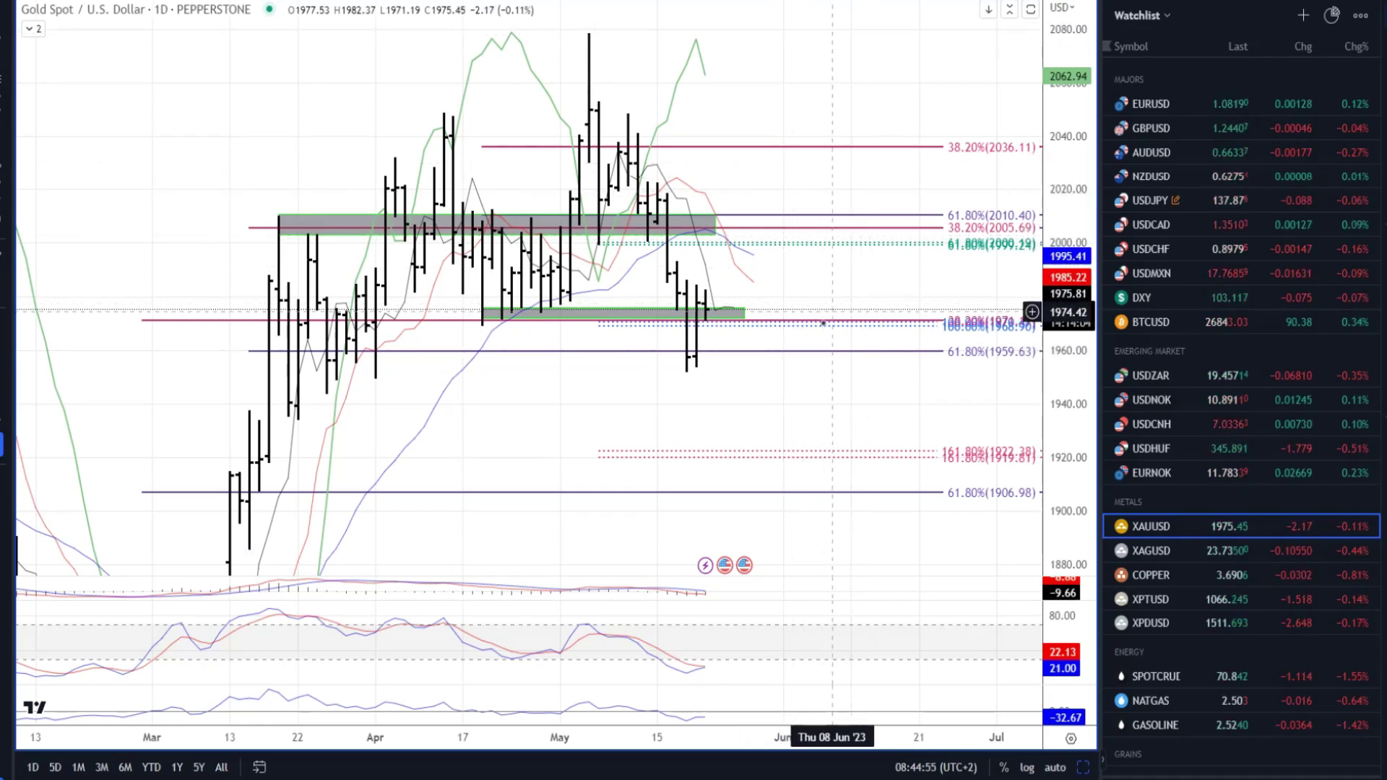
Zoom out and draw a grey zone from 1947 to 1959.6, spanning 25 Jan to 16 Jun
scroll(665, 217, "down", 2)
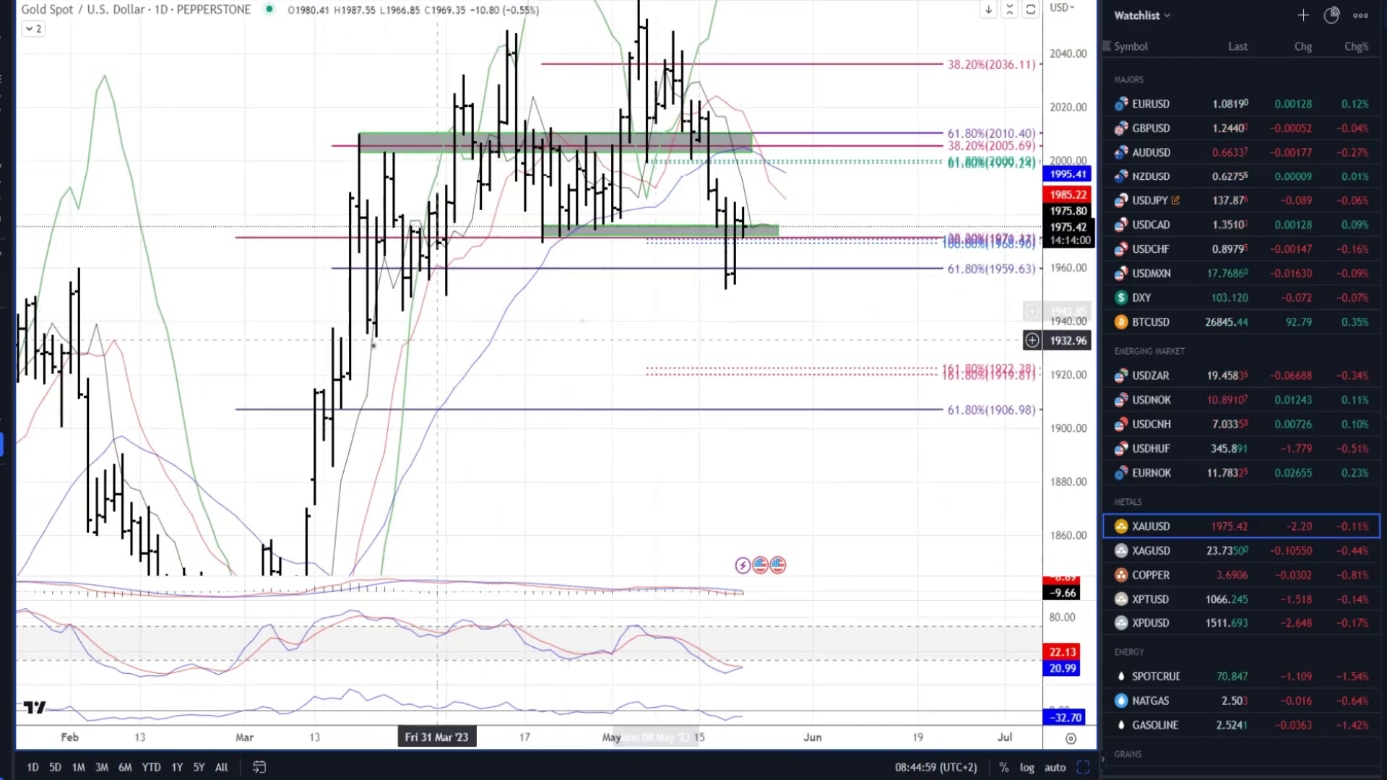
scroll(426, 327, "down", 2)
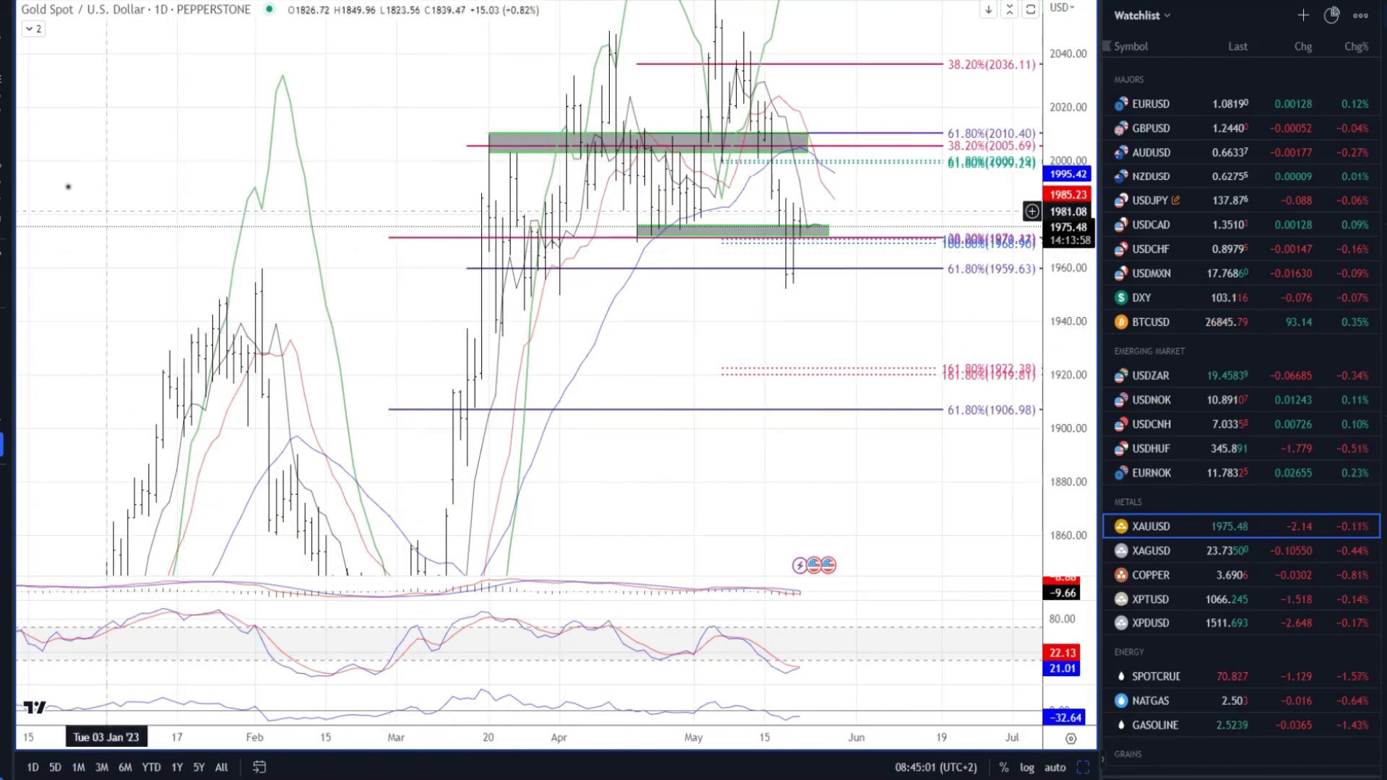
left_click_drag(219, 302, 934, 269)
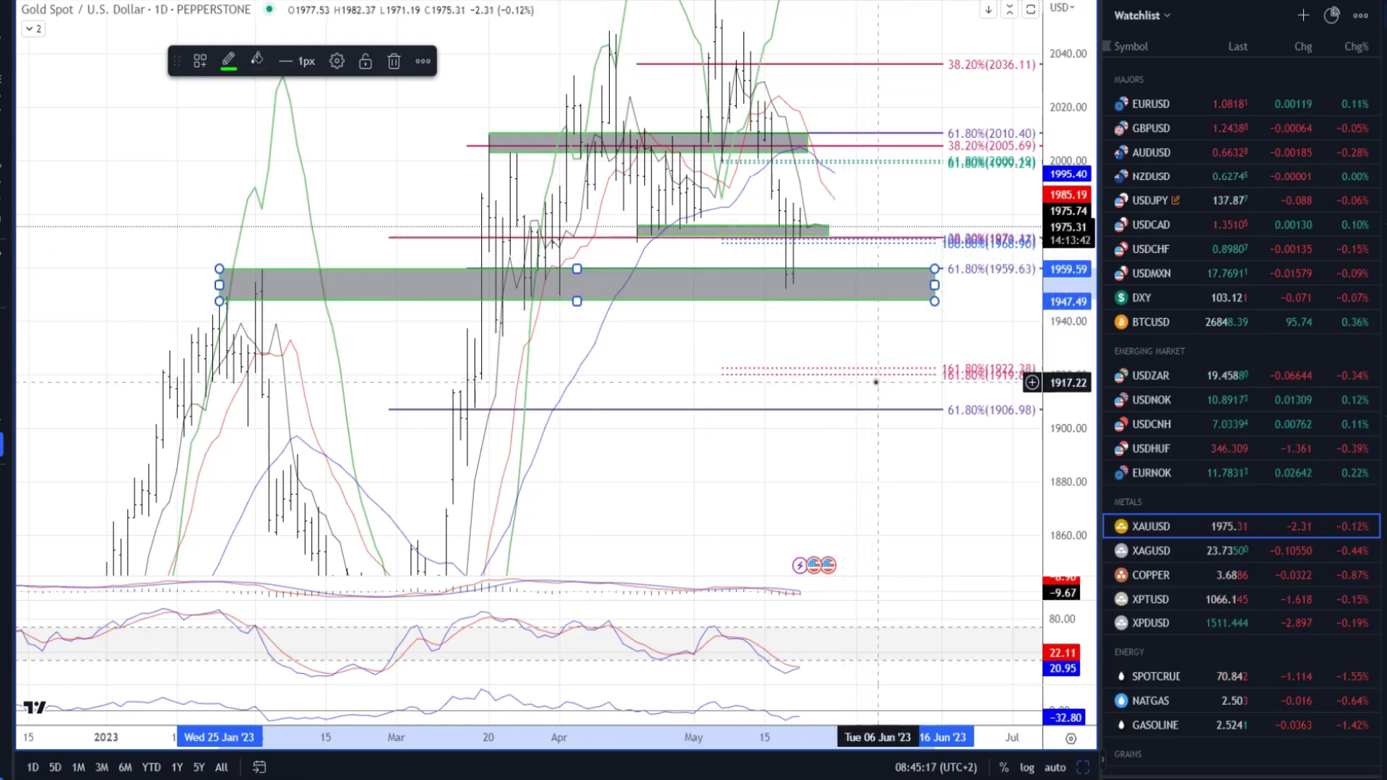
left_click_drag(867, 464, 860, 393)
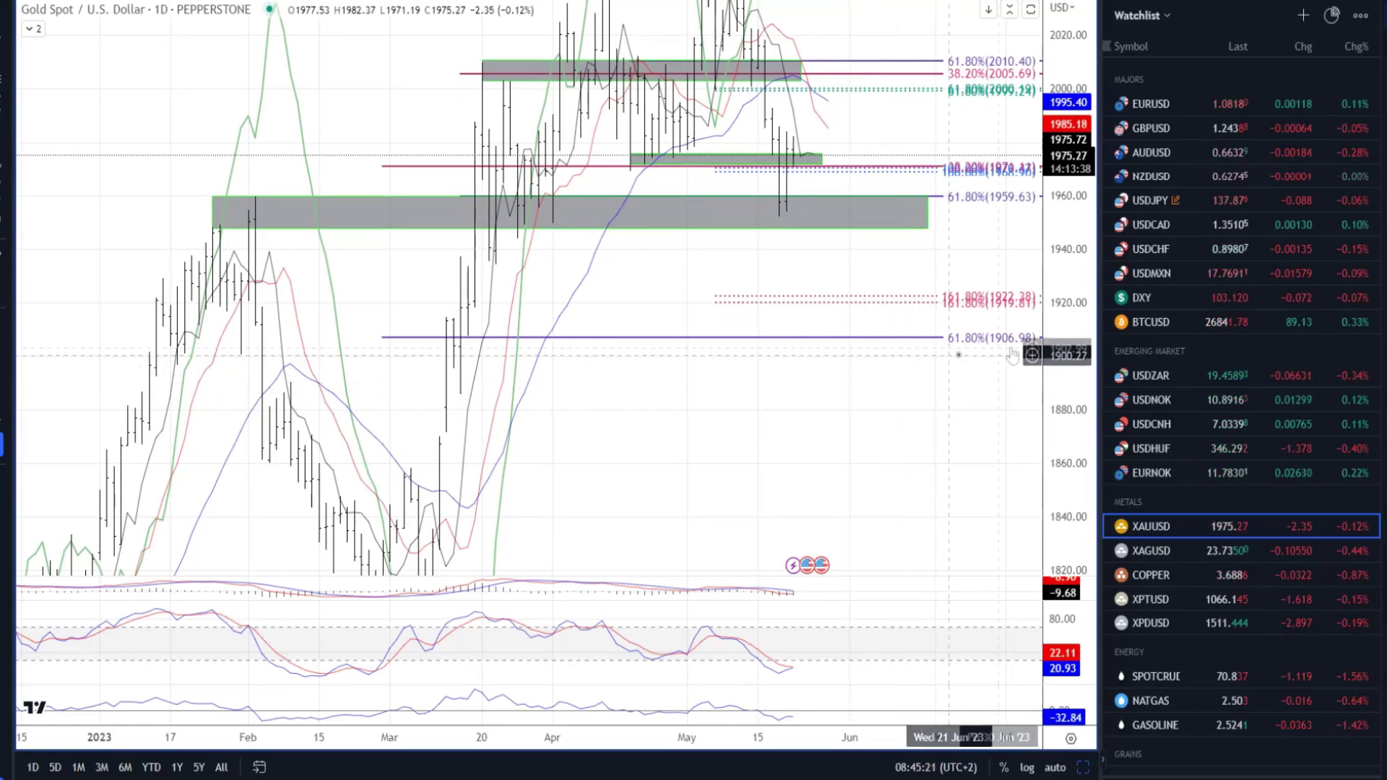
Zoom in on recent gold bars and the grey support zone, then switch to WTI crude oil
scroll(896, 454, "down", 3)
scroll(867, 376, "down", 3)
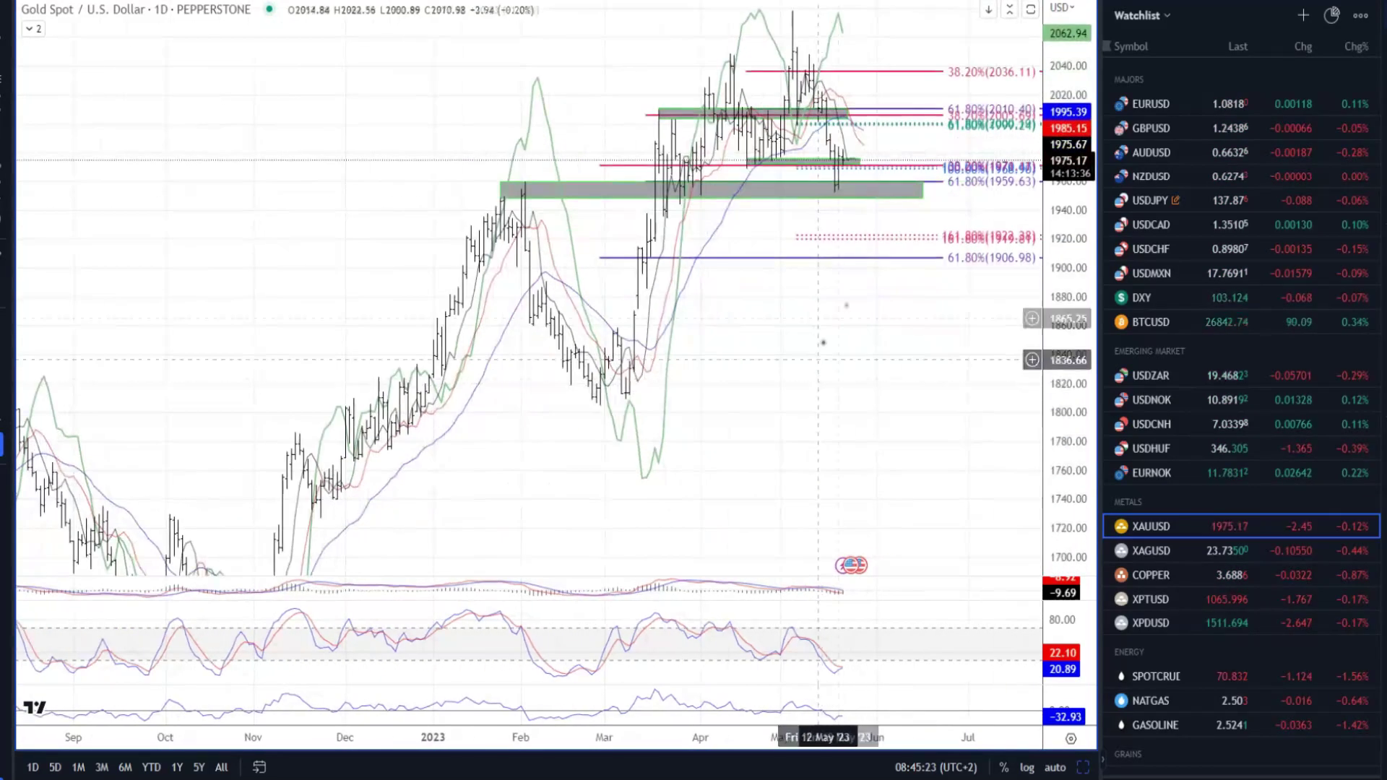
scroll(839, 342, "down", 2)
left_click_drag(839, 342, 831, 331)
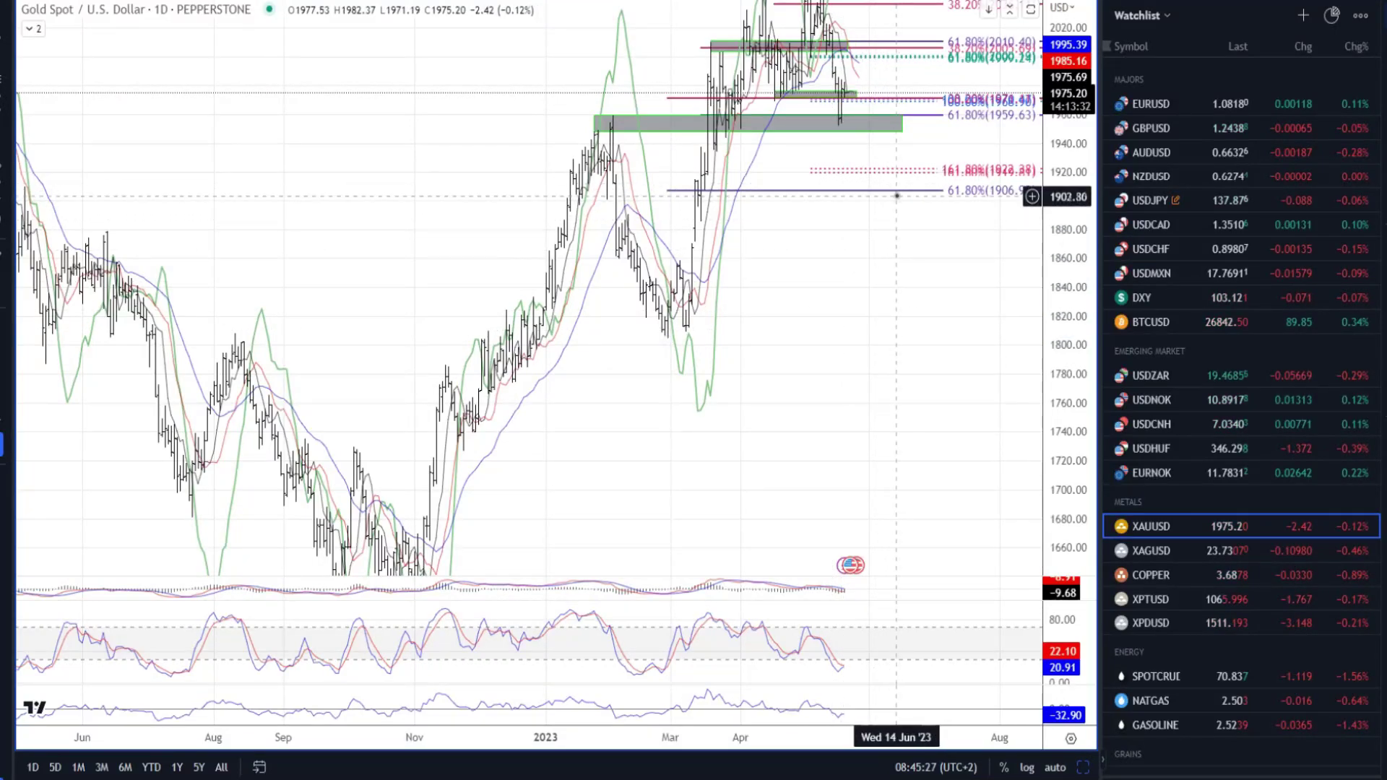
scroll(892, 271, "up", 5)
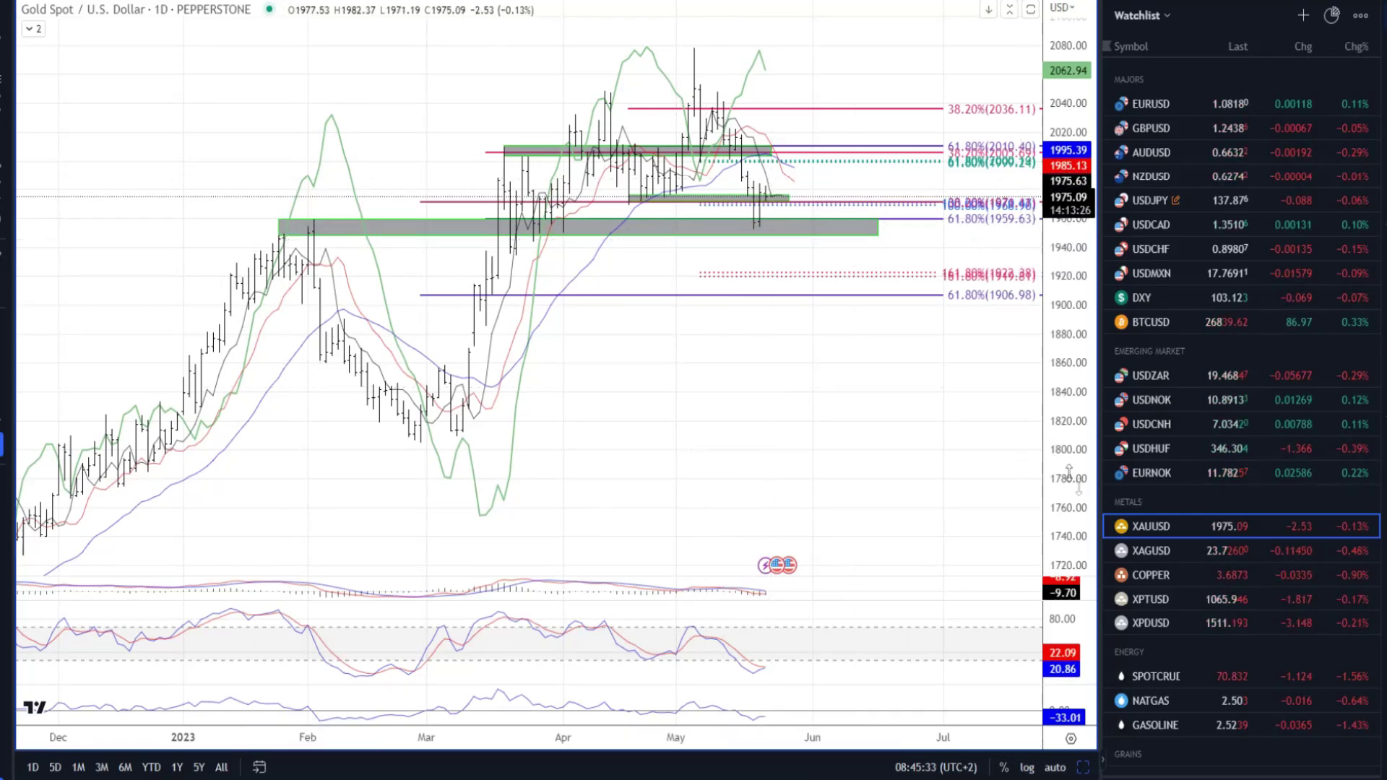
left_click_drag(1072, 502, 1072, 433)
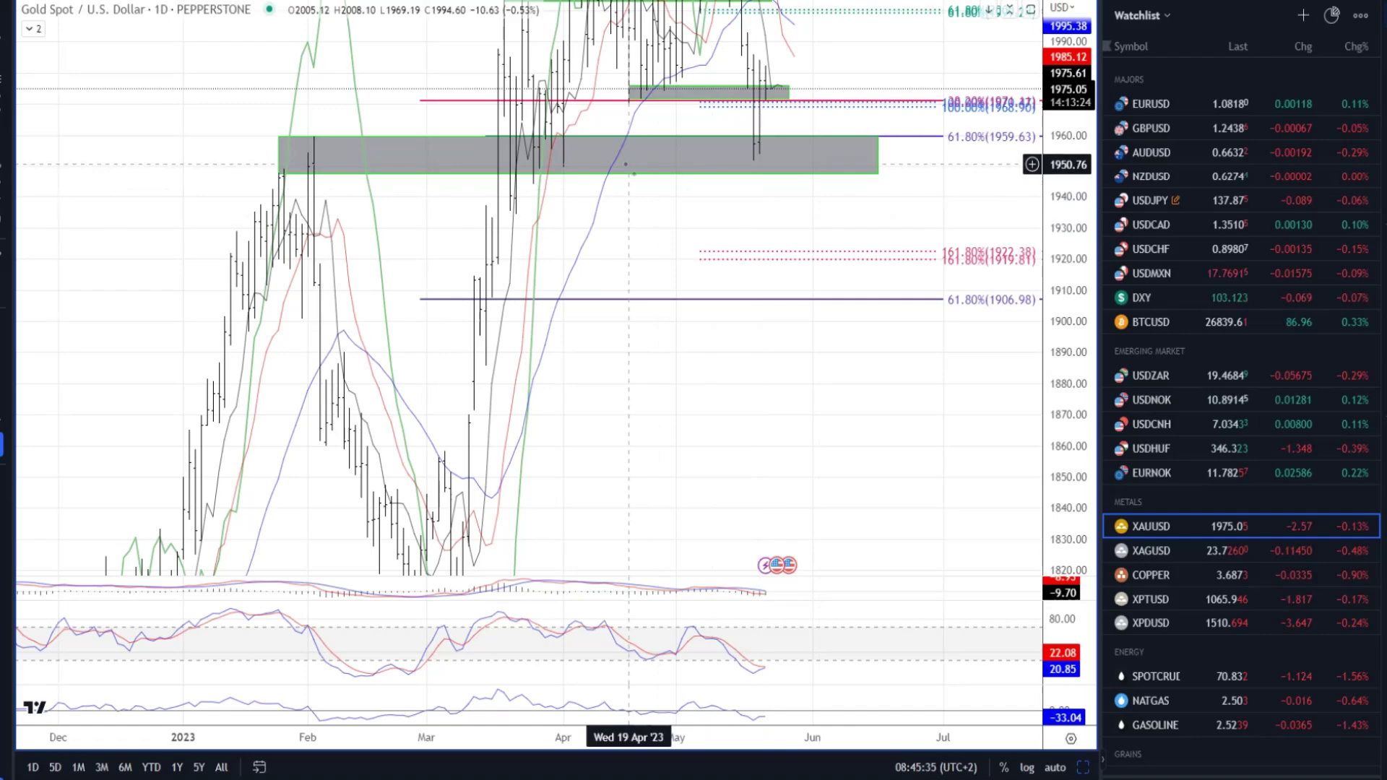
scroll(748, 374, "up", 5)
scroll(749, 373, "up", 3)
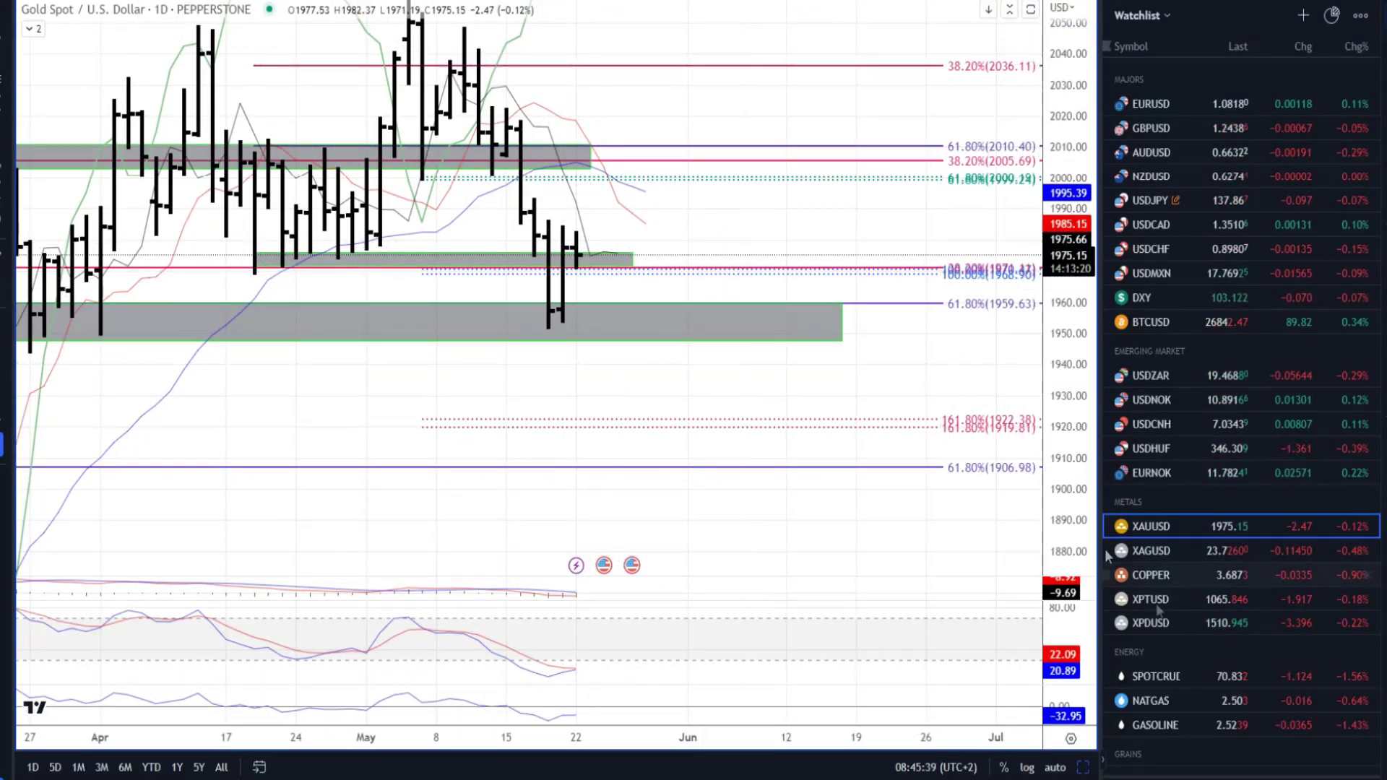
scroll(1226, 622, "down", 3)
left_click(1209, 515)
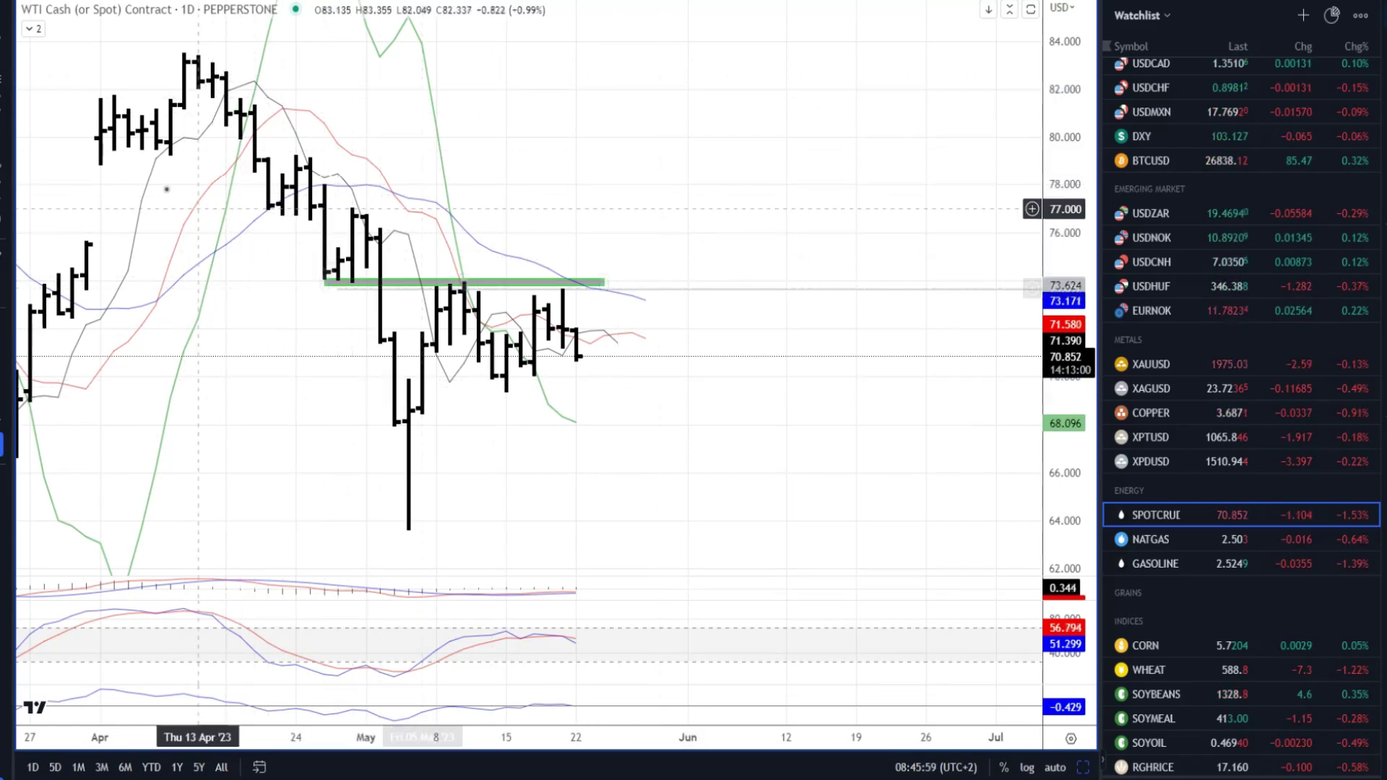
Add a horizontal line on the oil chart at 69.371
left_click(10, 47)
left_click(77, 244)
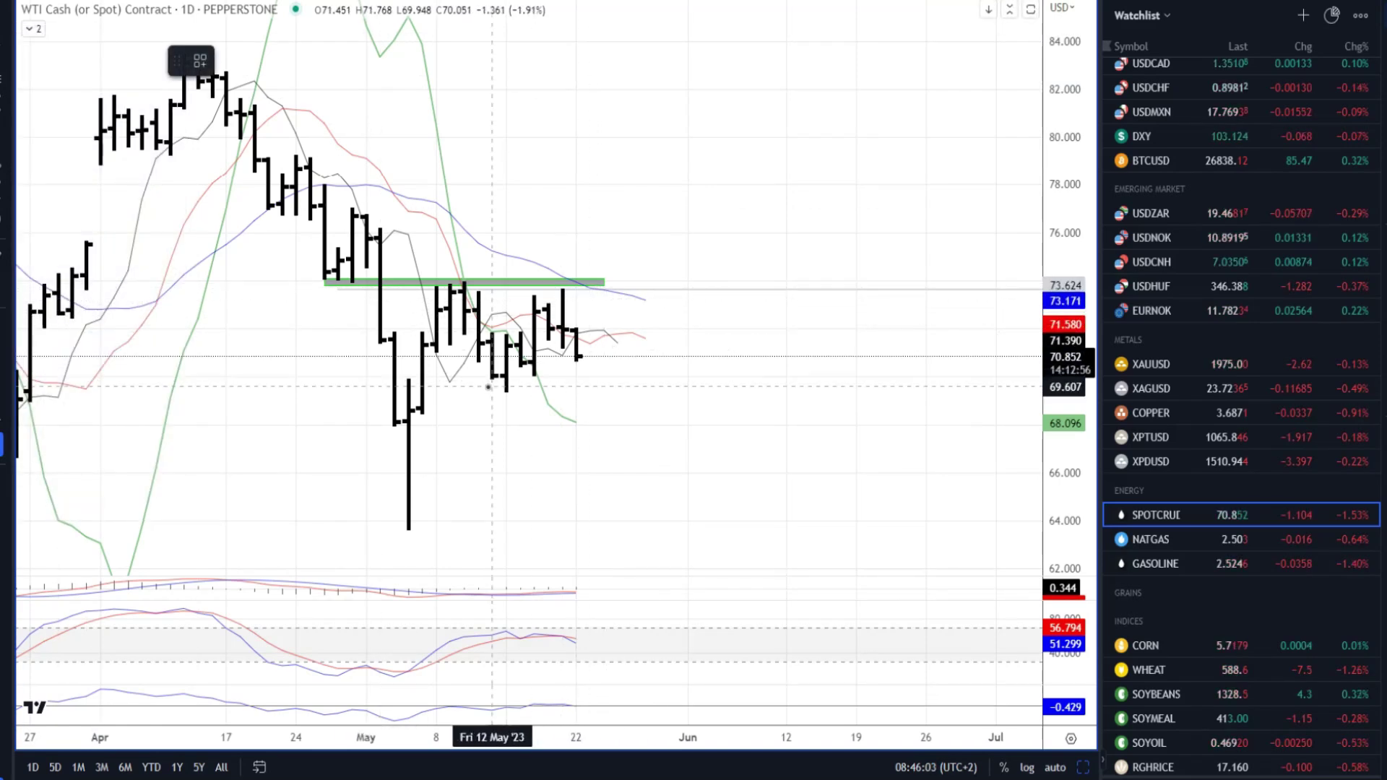
left_click(409, 392)
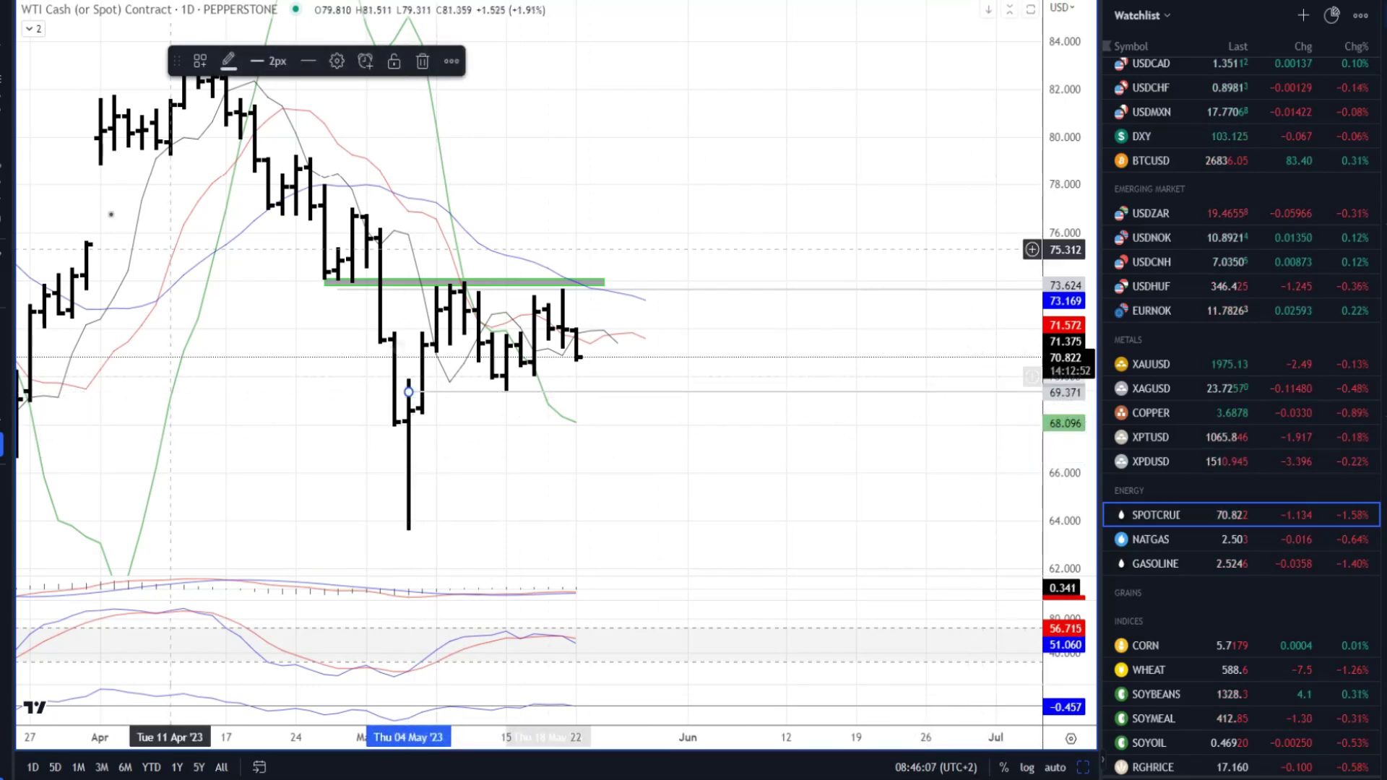
Add a horizontal ray at 68.459 starting from 02 May
left_click(8, 45)
left_click(72, 273)
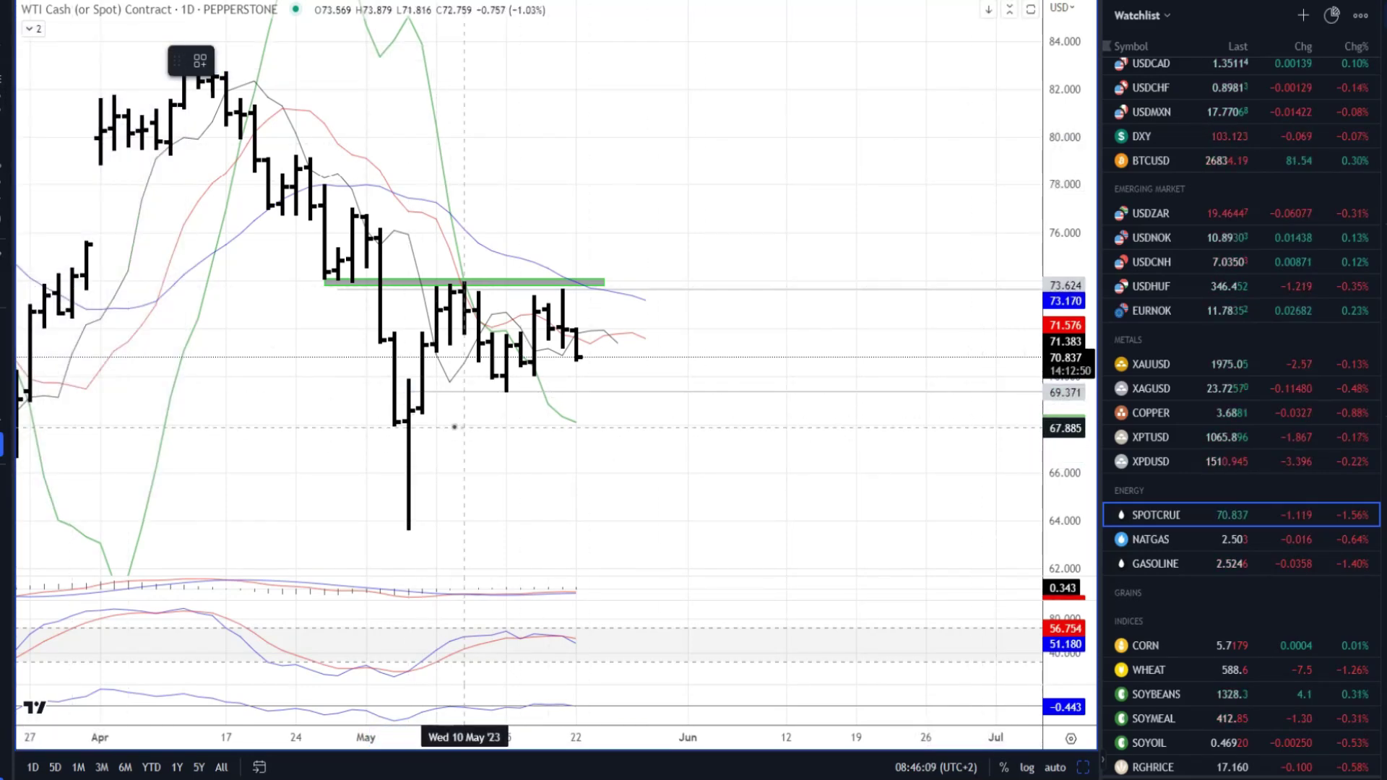
left_click(380, 414)
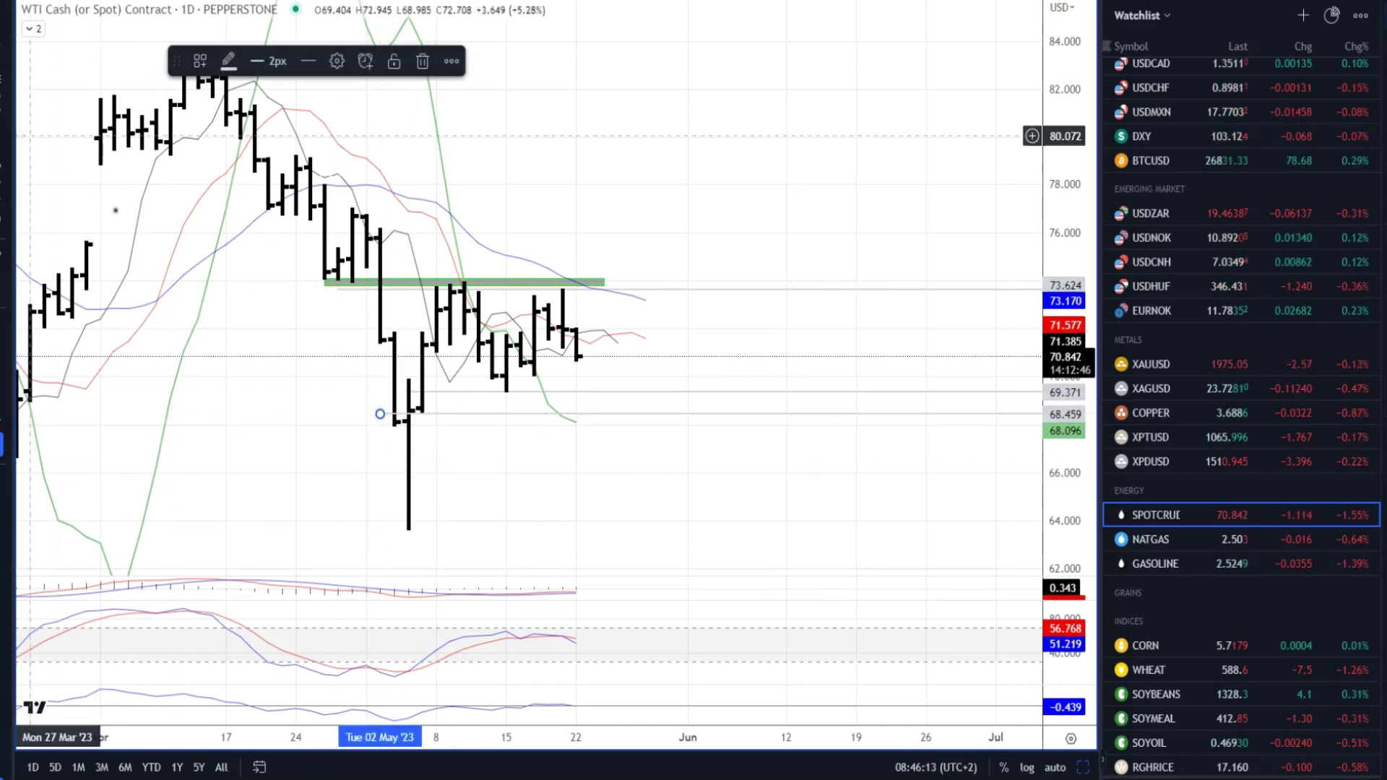
left_click(409, 442)
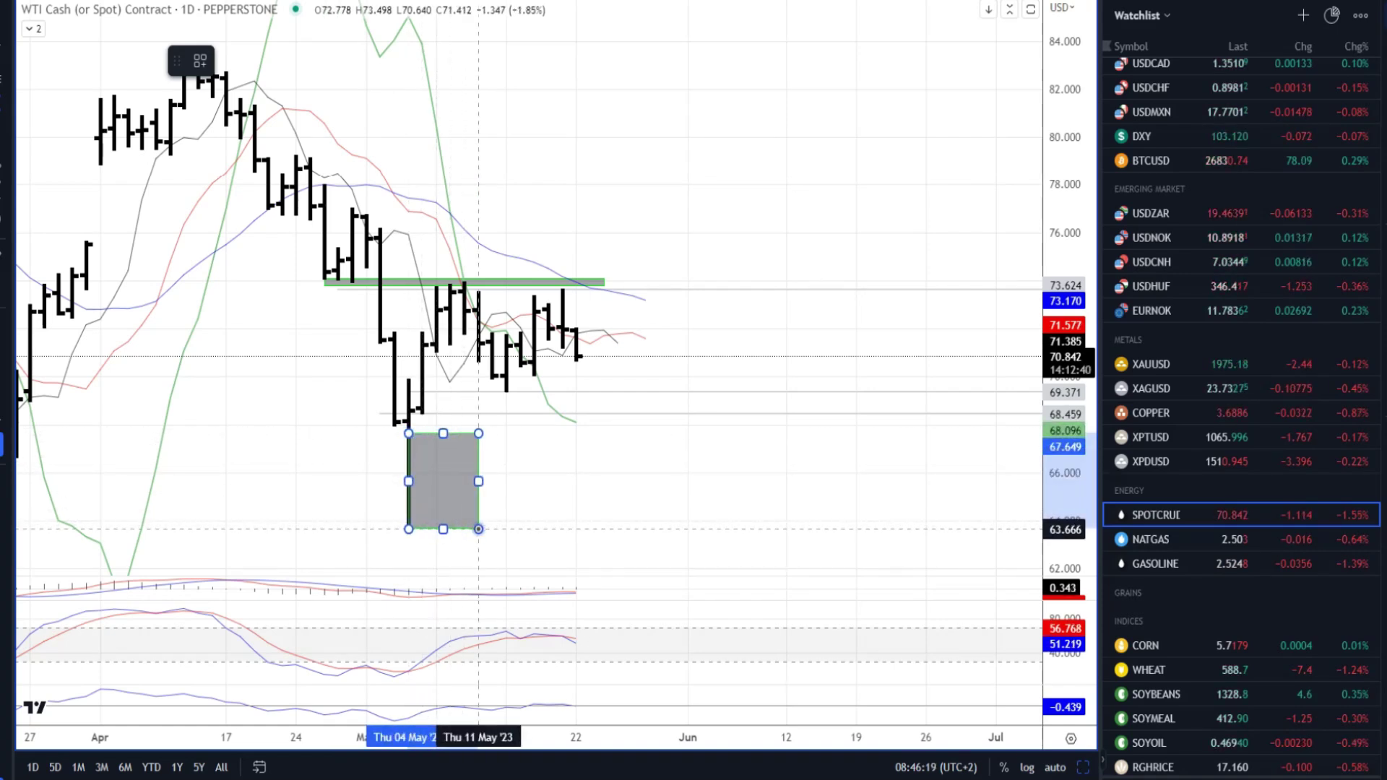
Complete the grey oil zone from 67.649 down to about 63.4, then switch to Bitcoin
left_click(716, 535)
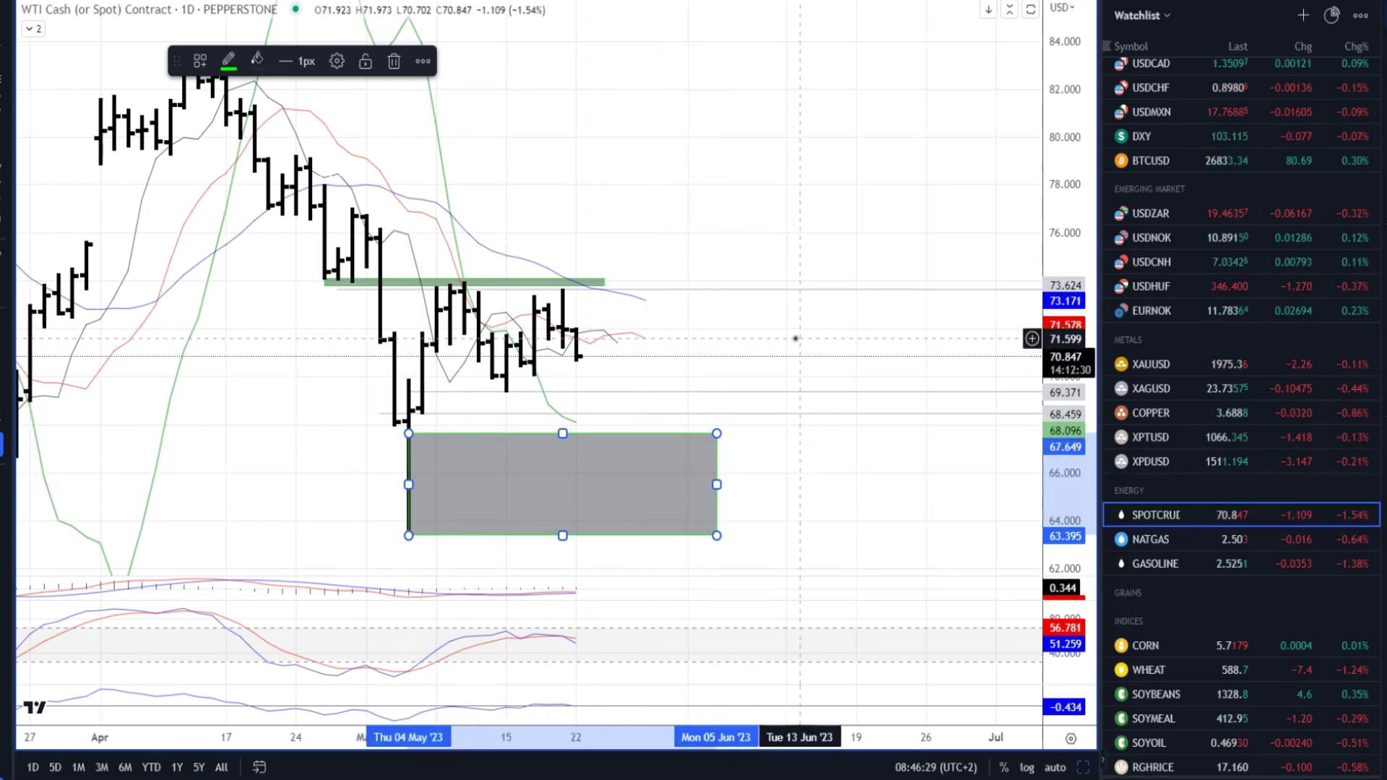
scroll(1246, 523, "up", 3)
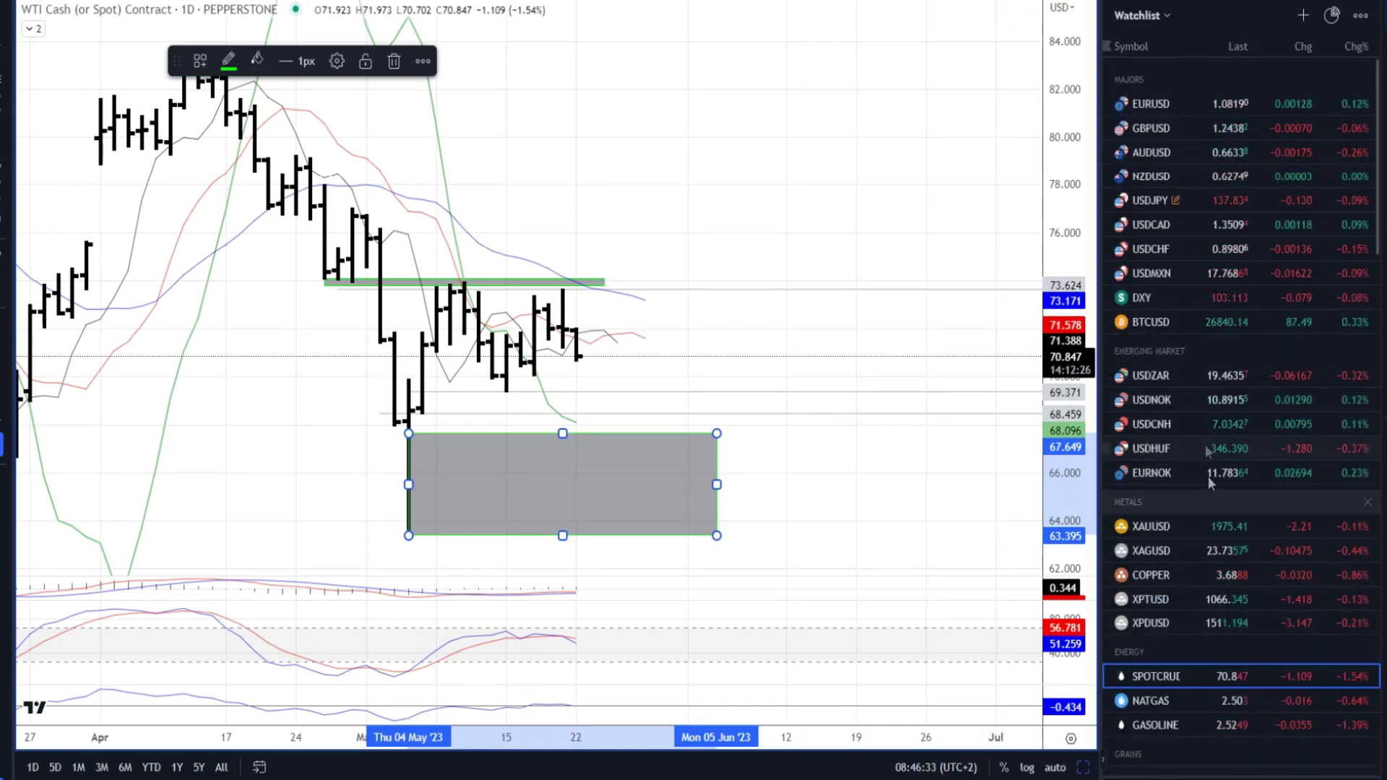
left_click(1189, 324)
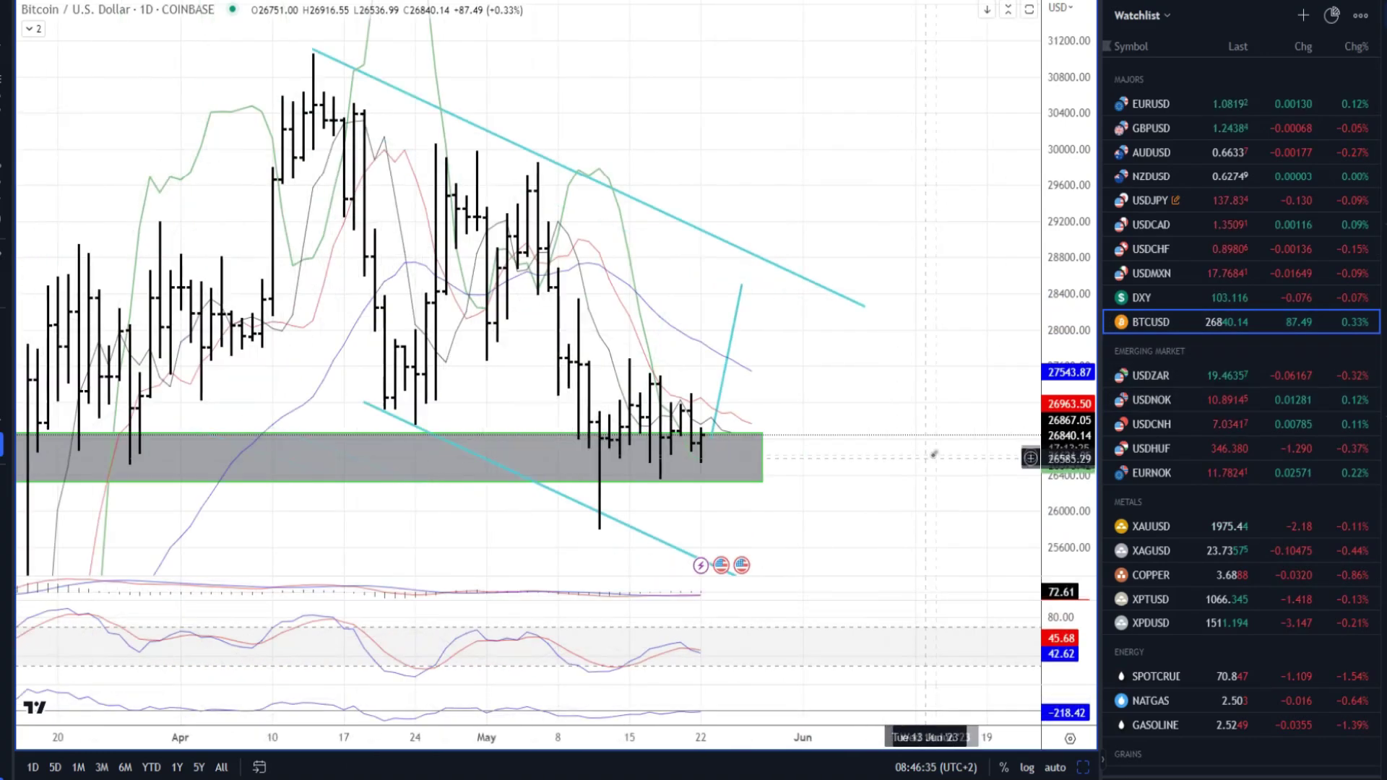
Auto-fit the Bitcoin price scale, then zoom and pan to centre the falling channel and support zone
double_click(1040, 347)
scroll(937, 390, "up", 3)
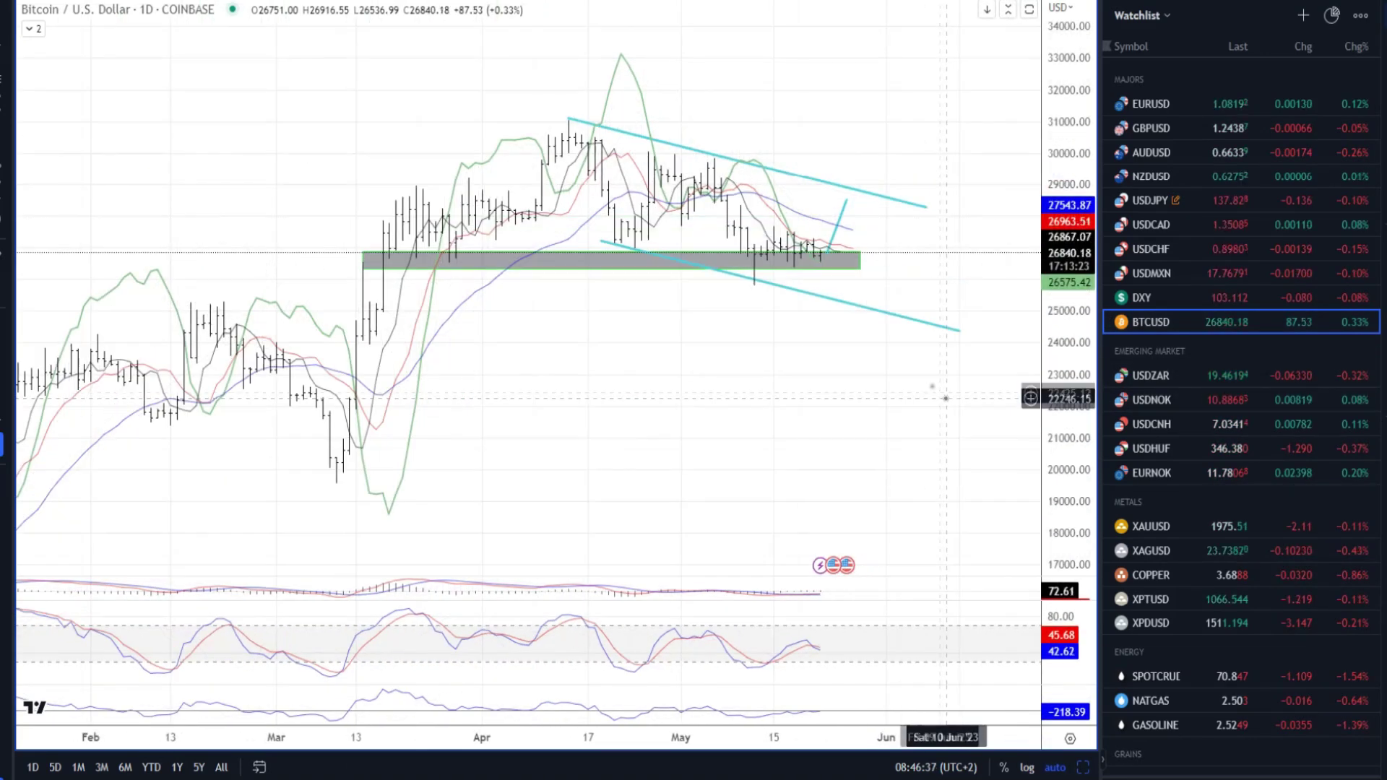
scroll(799, 323, "up", 1)
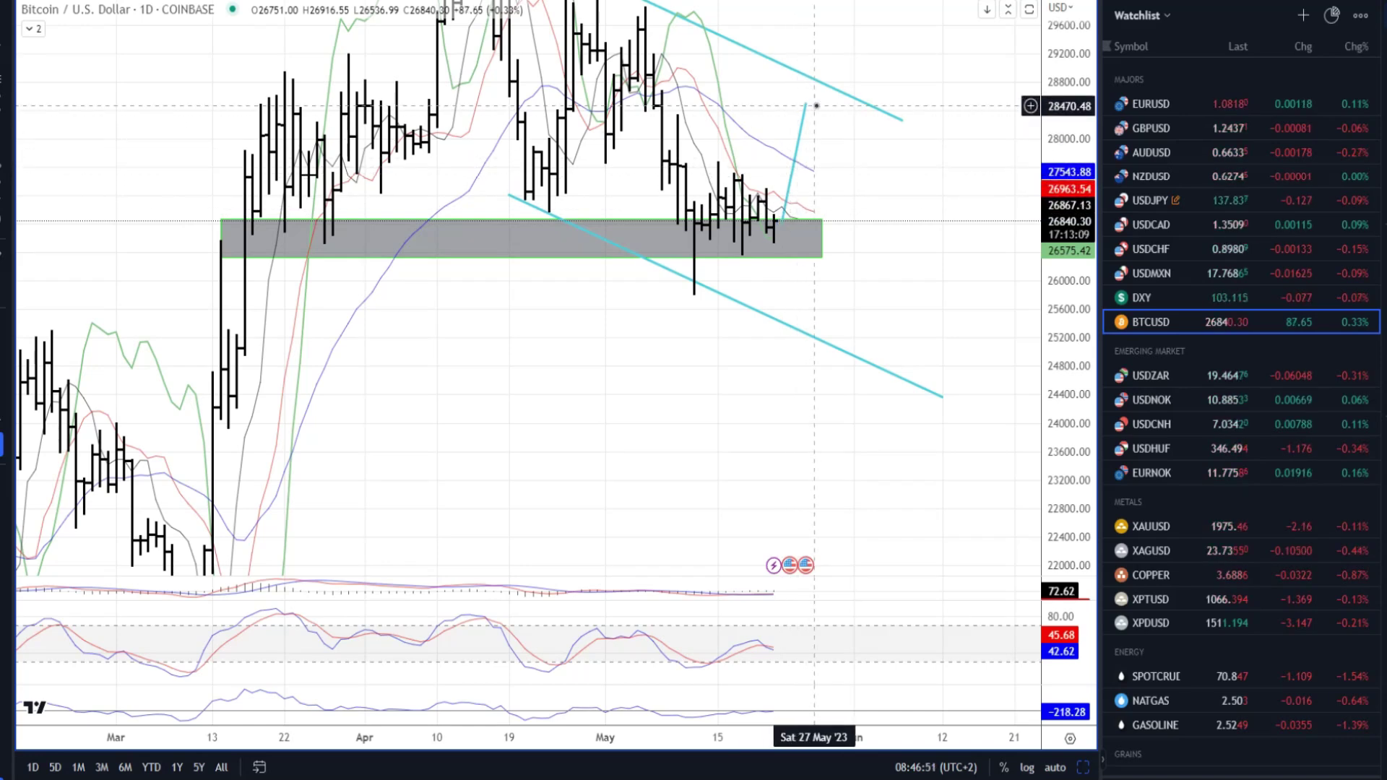
left_click_drag(838, 116, 877, 213)
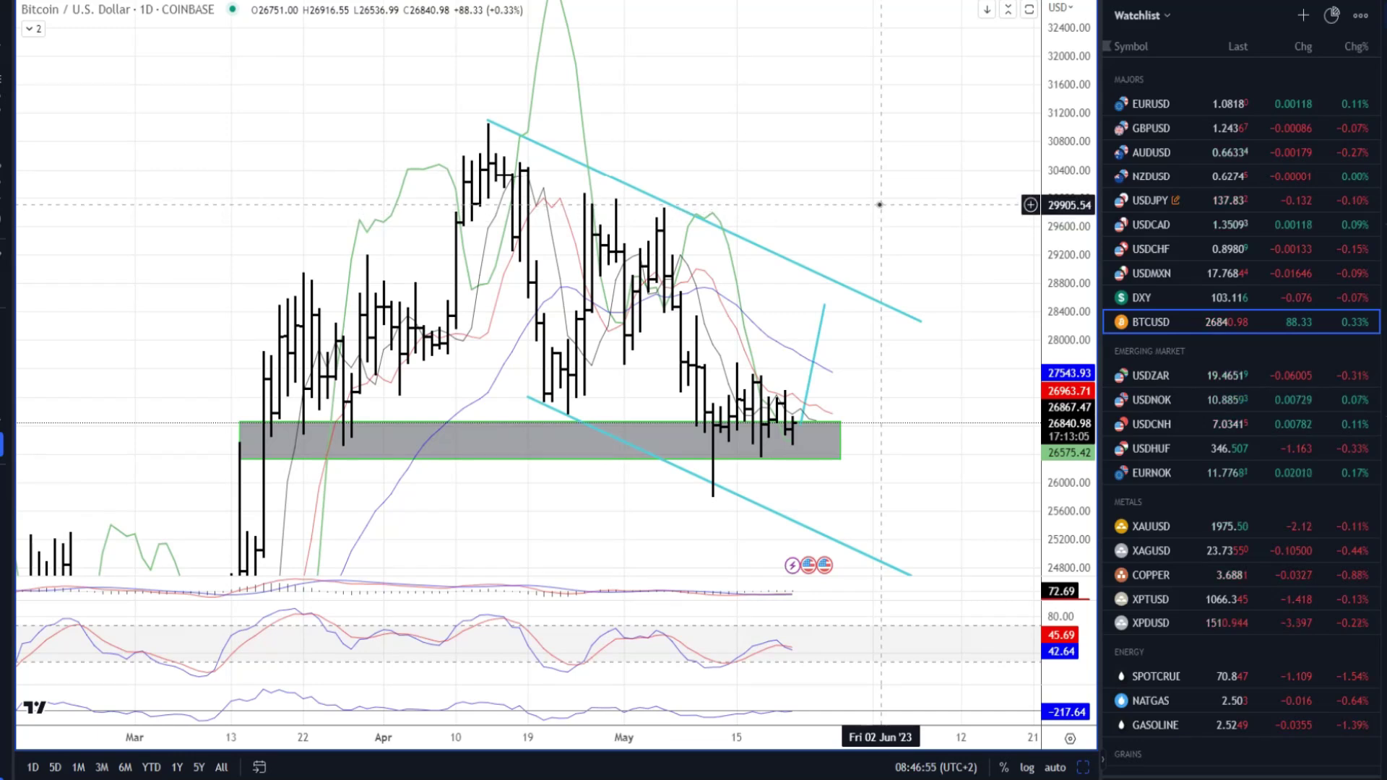